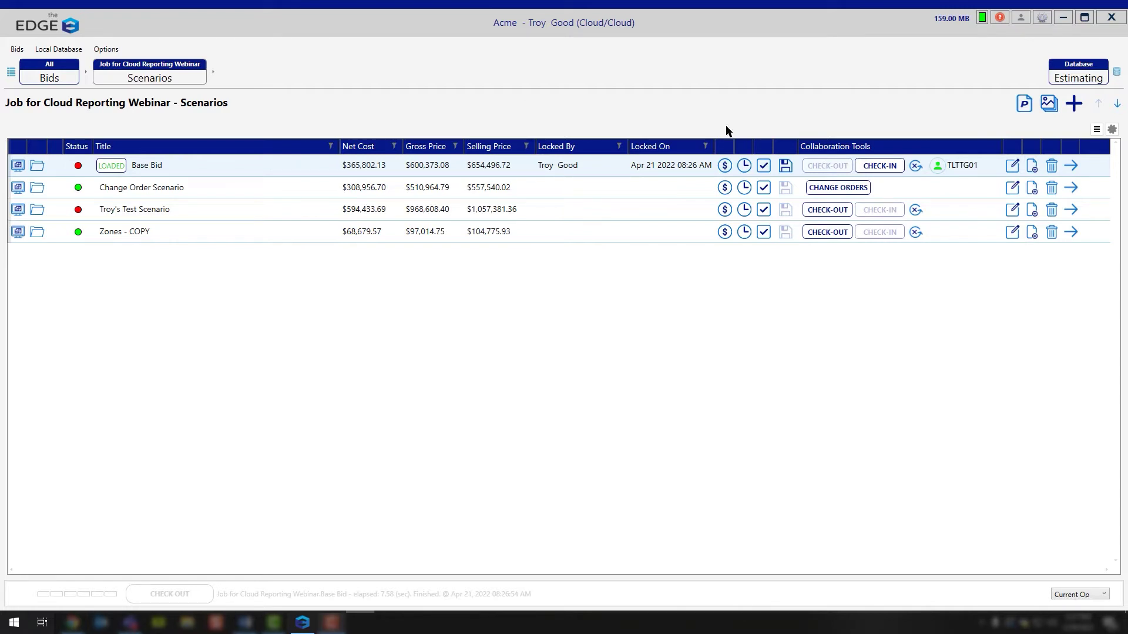
# Drill into Base Bid's Section 1 and open the scenario's material pricing list
pyautogui.click(1071, 165)
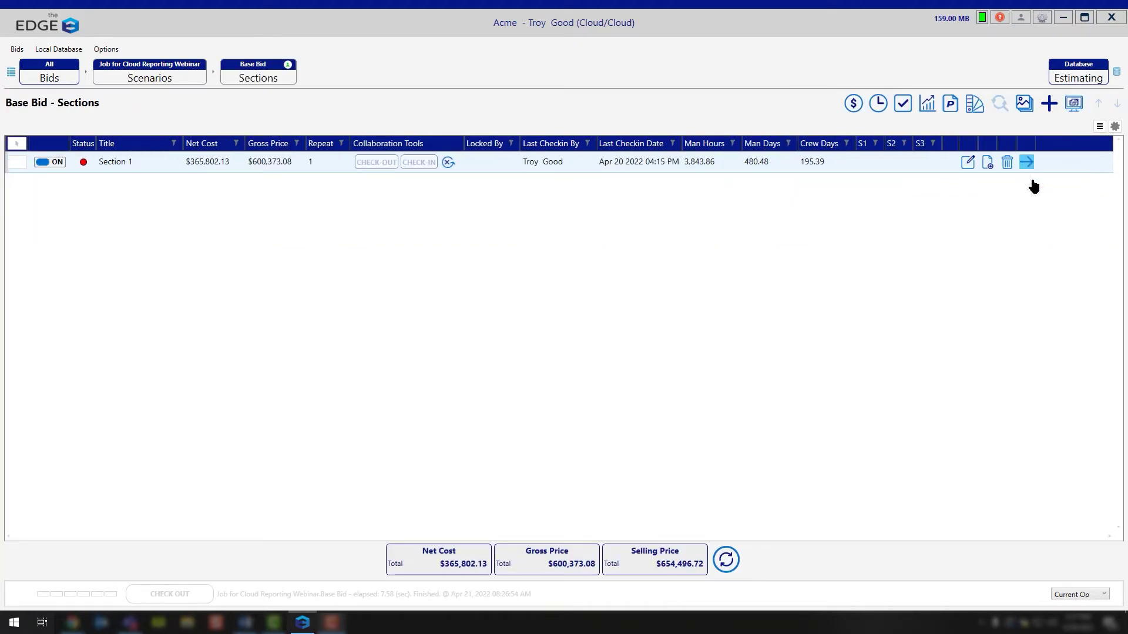
pyautogui.click(1032, 181)
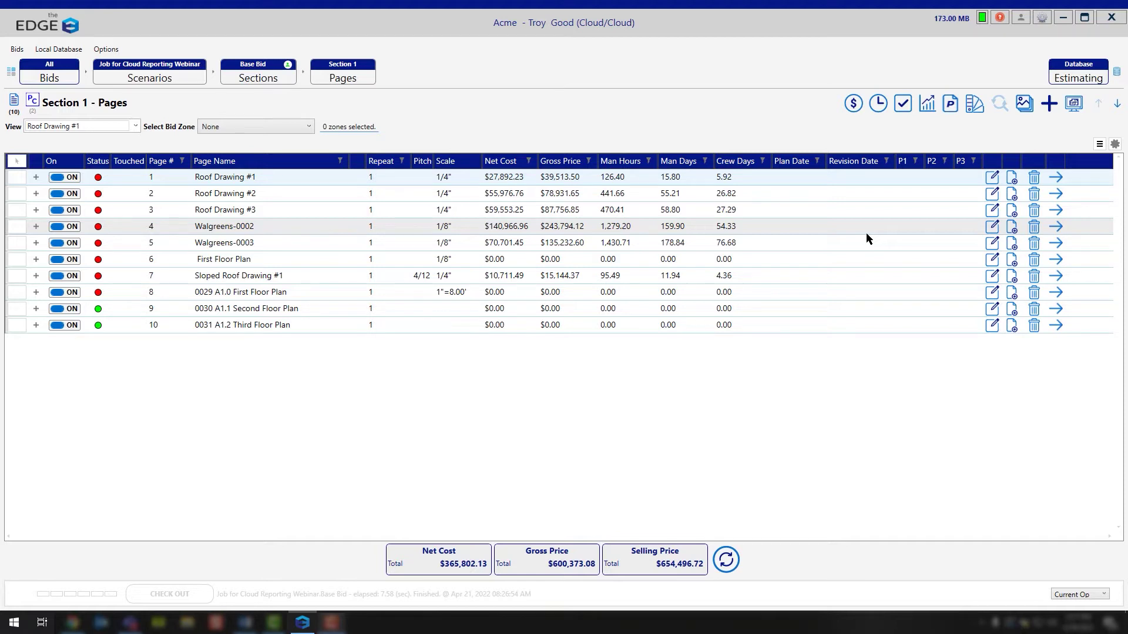
pyautogui.click(852, 108)
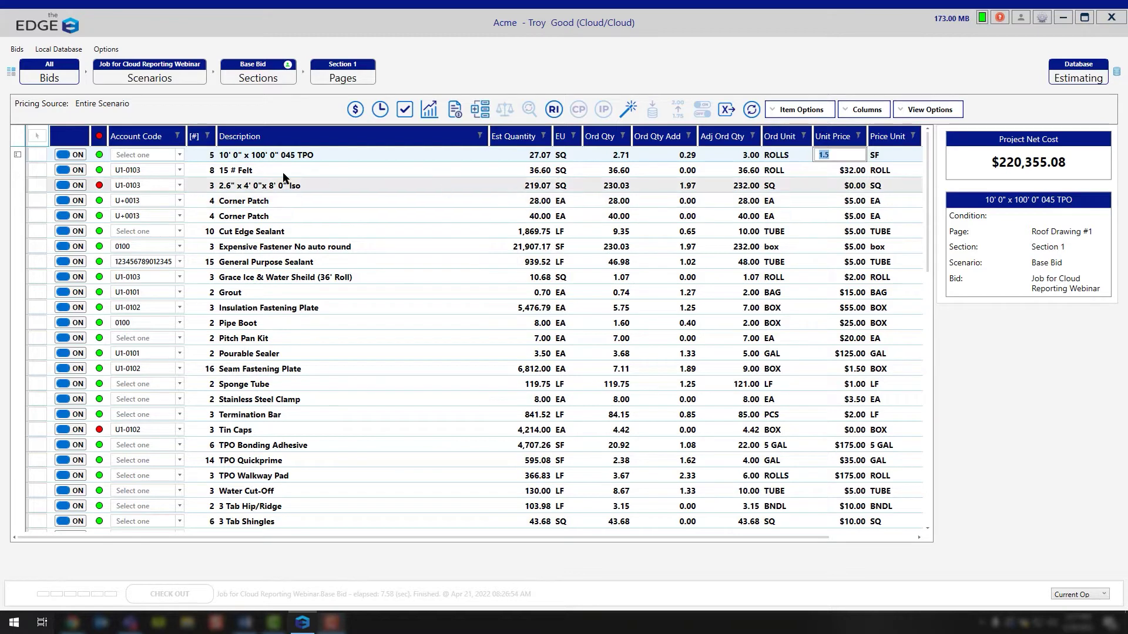
# Commit the 045 TPO roll's $1.50 unit price and open the Send To DB: Base Bid field list
pyautogui.click(38, 135)
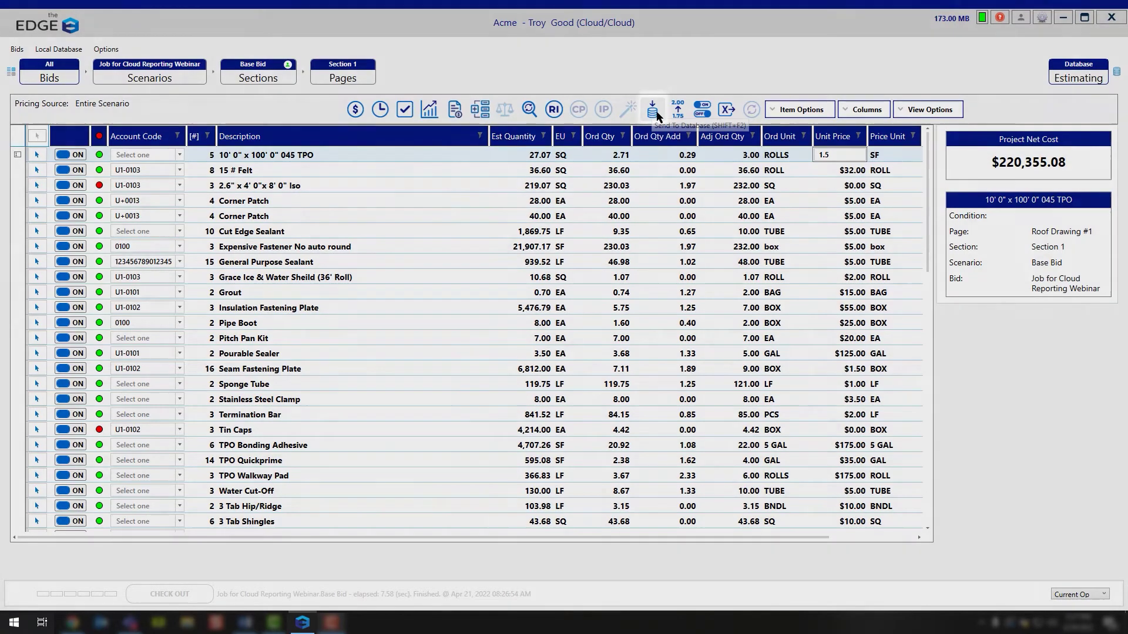
pyautogui.click(658, 115)
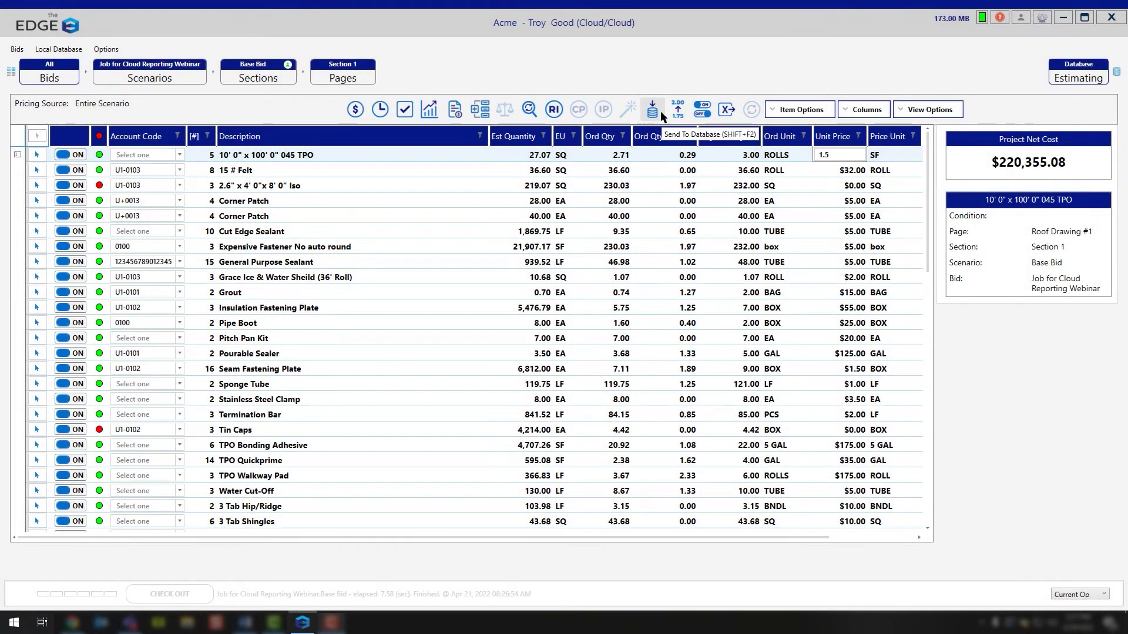
pyautogui.click(661, 116)
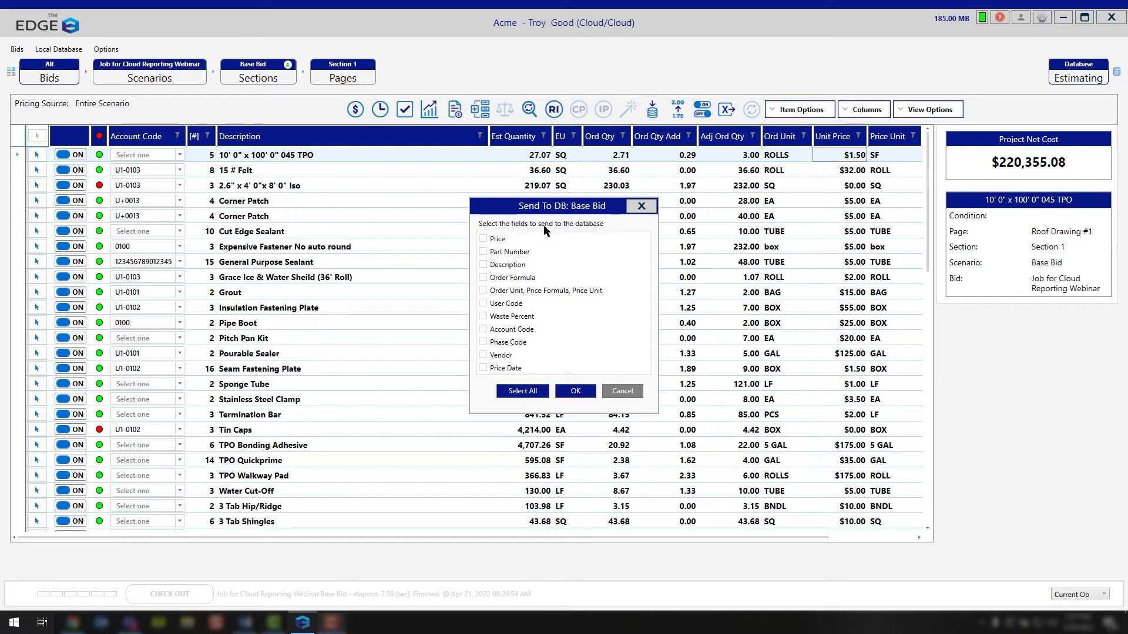
# Tick then untick Price, User Code and Account Code, and close Send To DB unsent
pyautogui.click(506, 237)
pyautogui.click(517, 303)
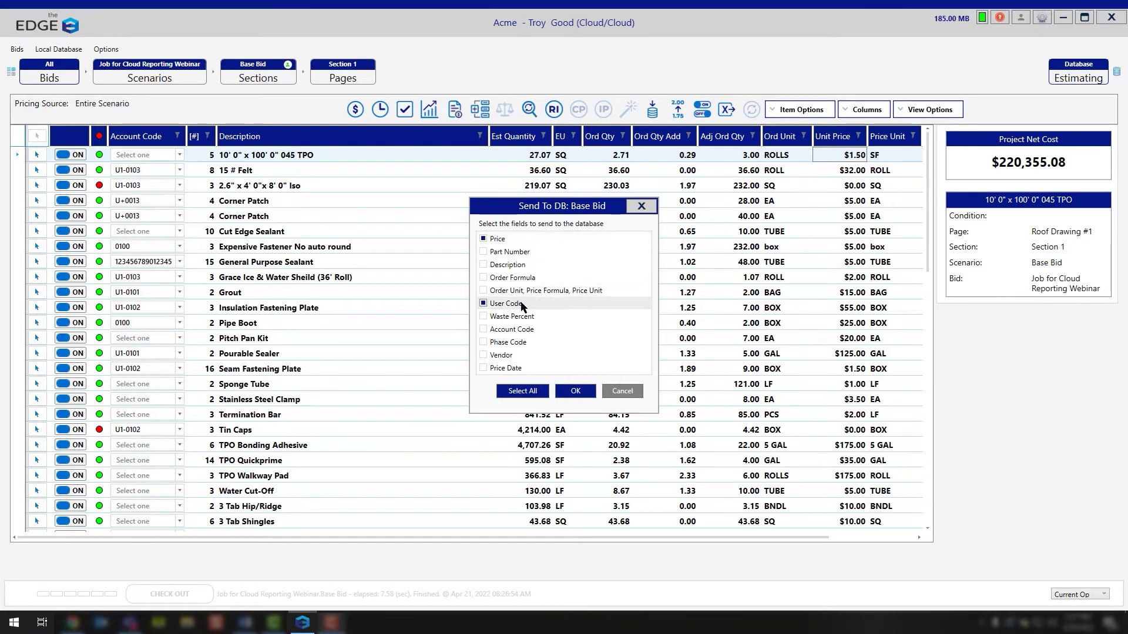
pyautogui.click(528, 331)
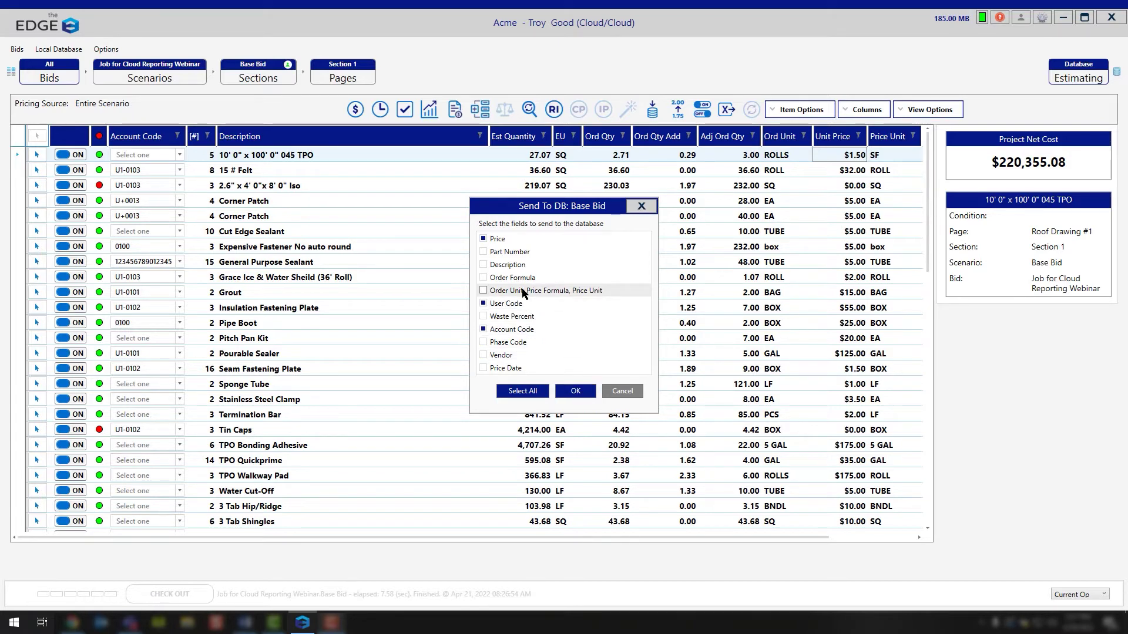
pyautogui.click(498, 239)
pyautogui.click(512, 303)
pyautogui.click(512, 330)
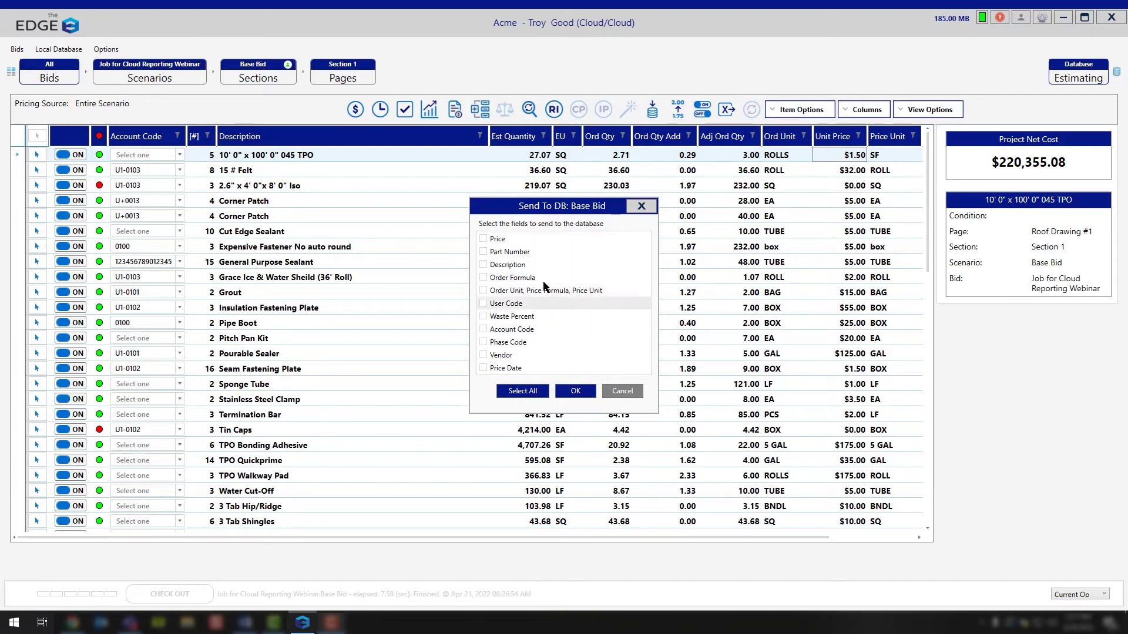
pyautogui.click(642, 206)
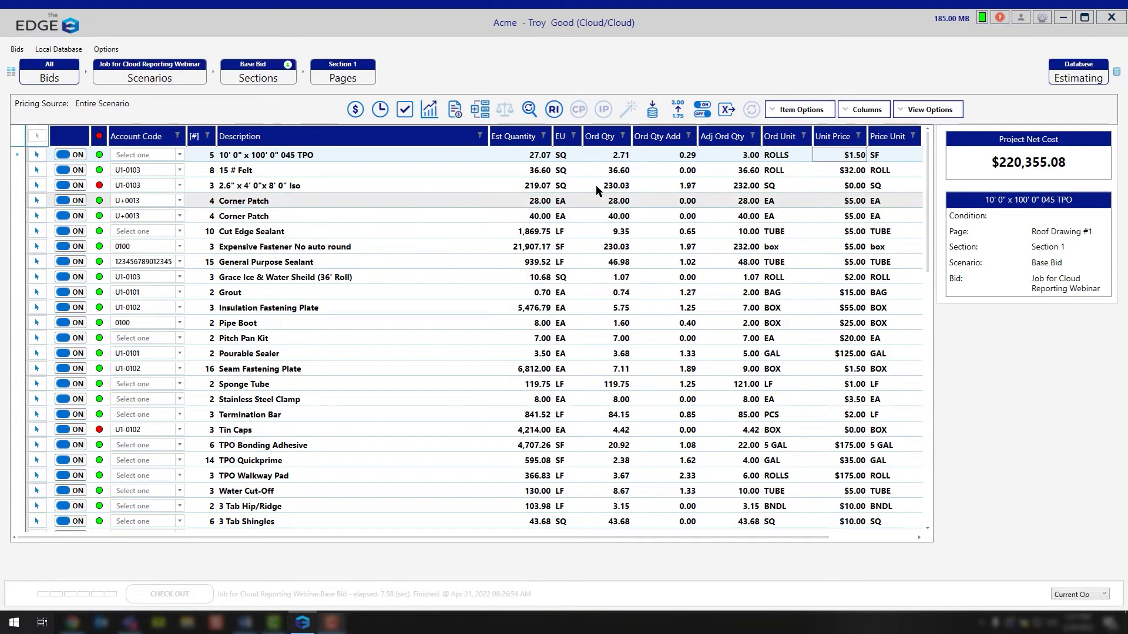
# In the scenario's labor pricing, commit Tear-Off's 8.00 EU/Hr and open the Send To DB choices
pyautogui.click(383, 116)
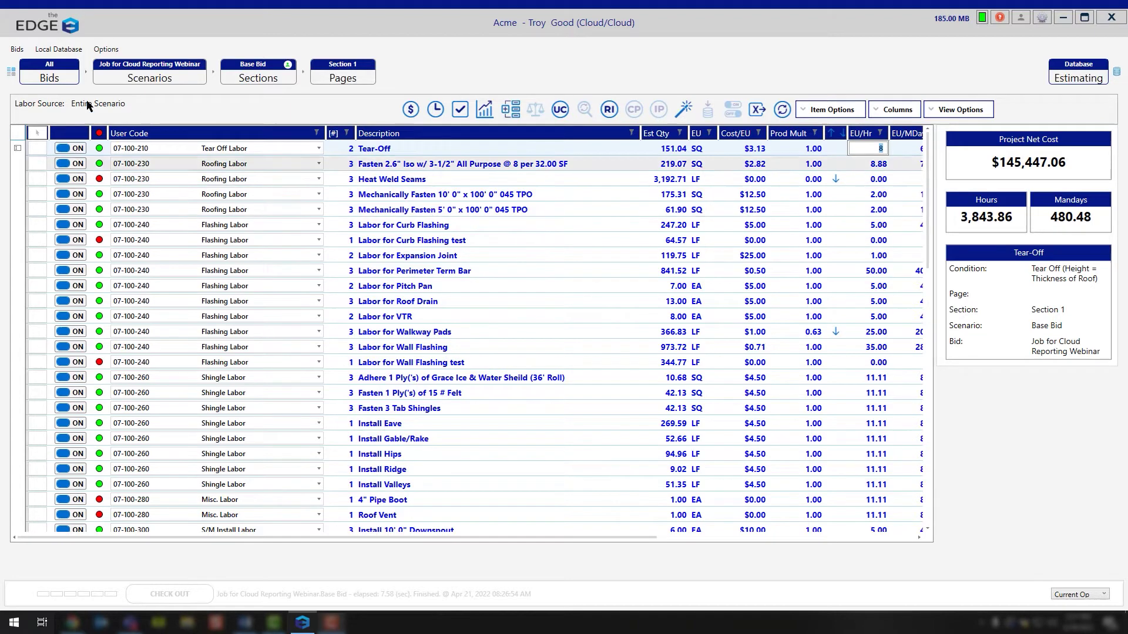
pyautogui.click(37, 147)
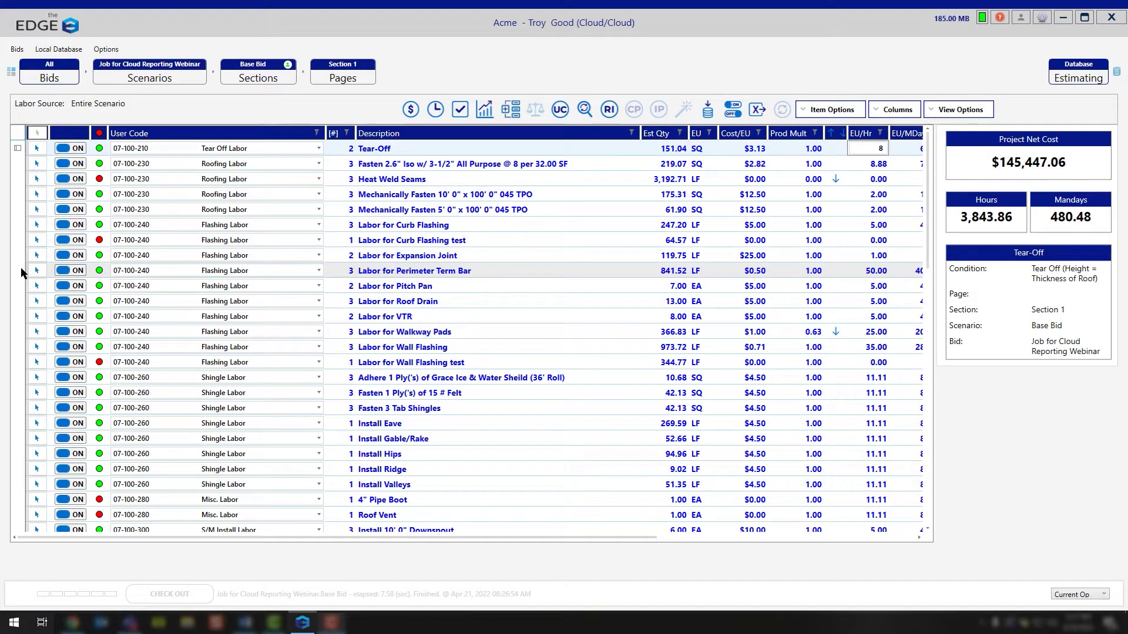
pyautogui.click(716, 120)
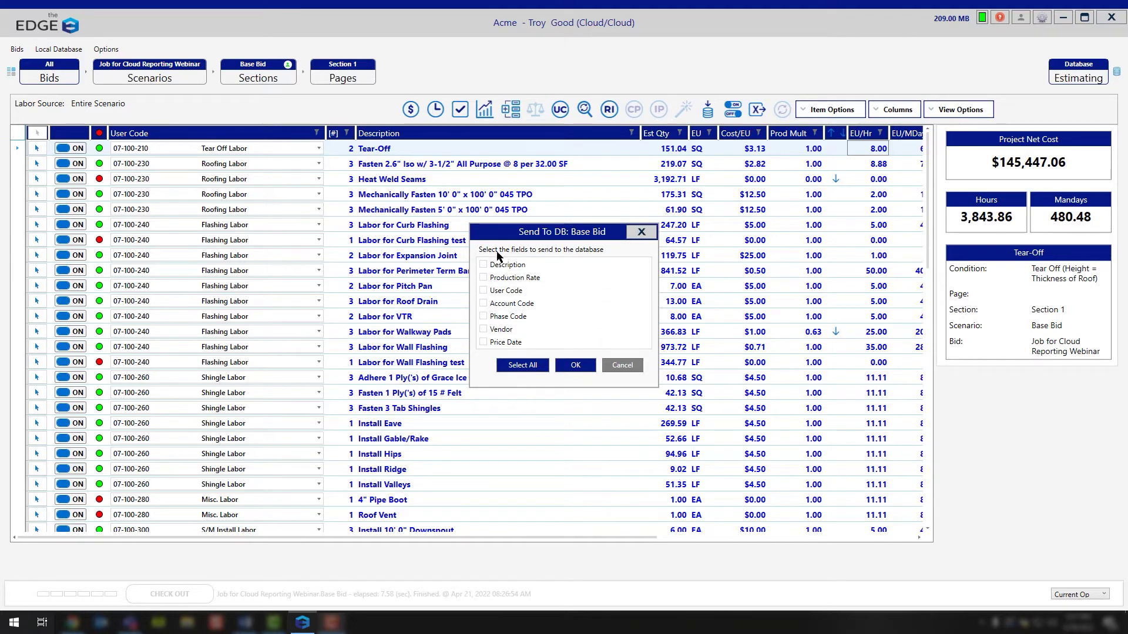
# Close the Send To DB: Base Bid dialog with no fields ticked
pyautogui.click(643, 231)
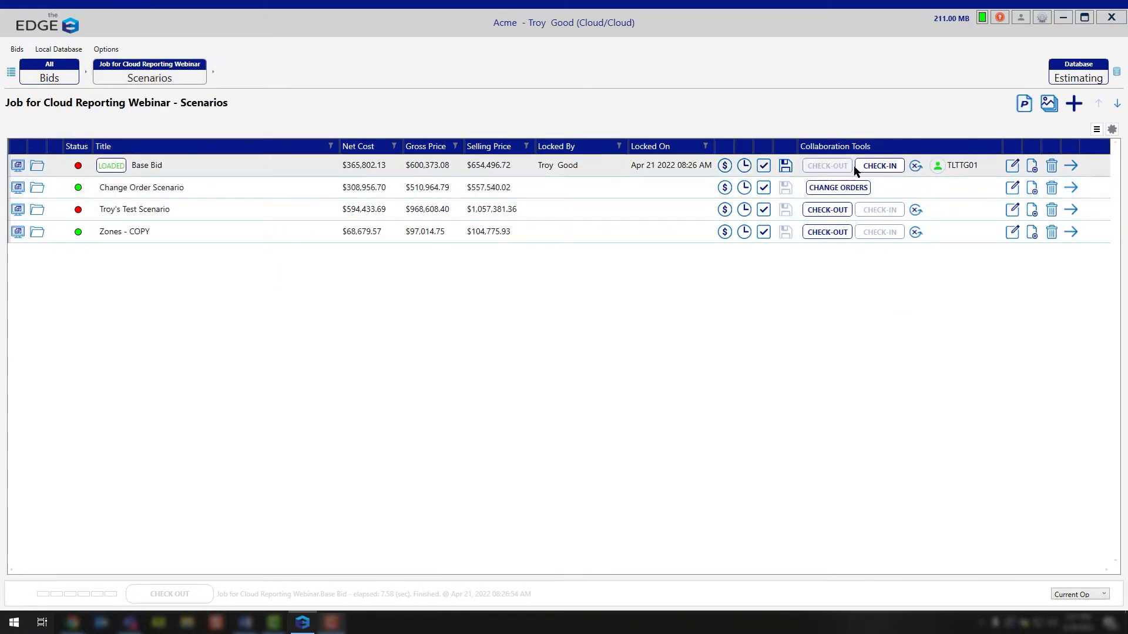
# Check in the Base Bid scenario, confirm with Yes, and open Database Estimating
pyautogui.click(876, 166)
pyautogui.click(557, 353)
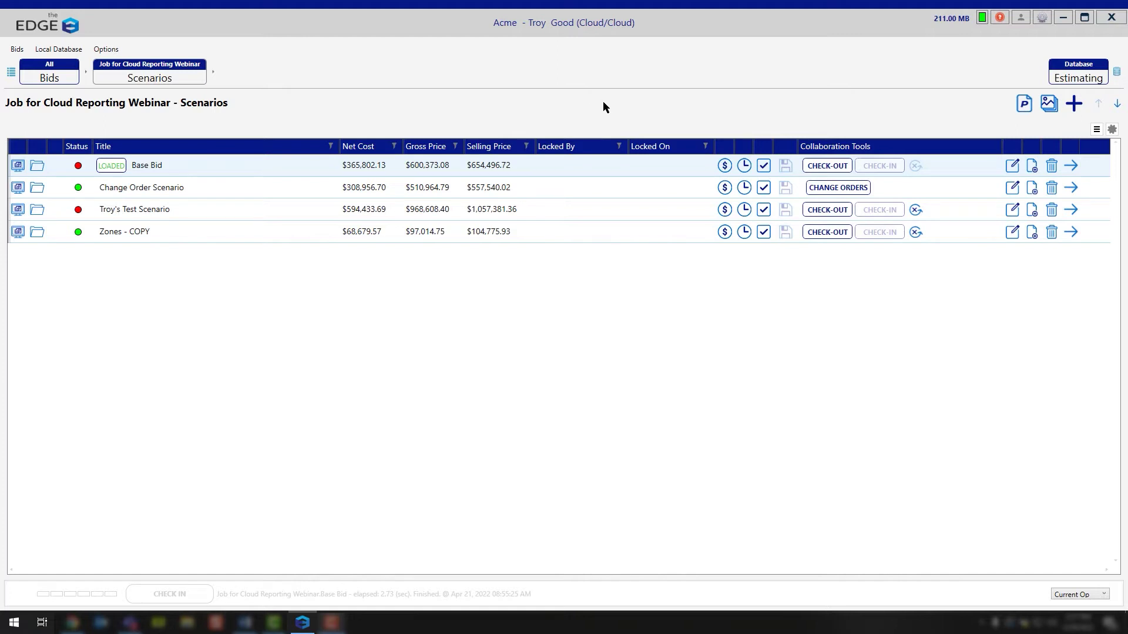
pyautogui.click(1071, 76)
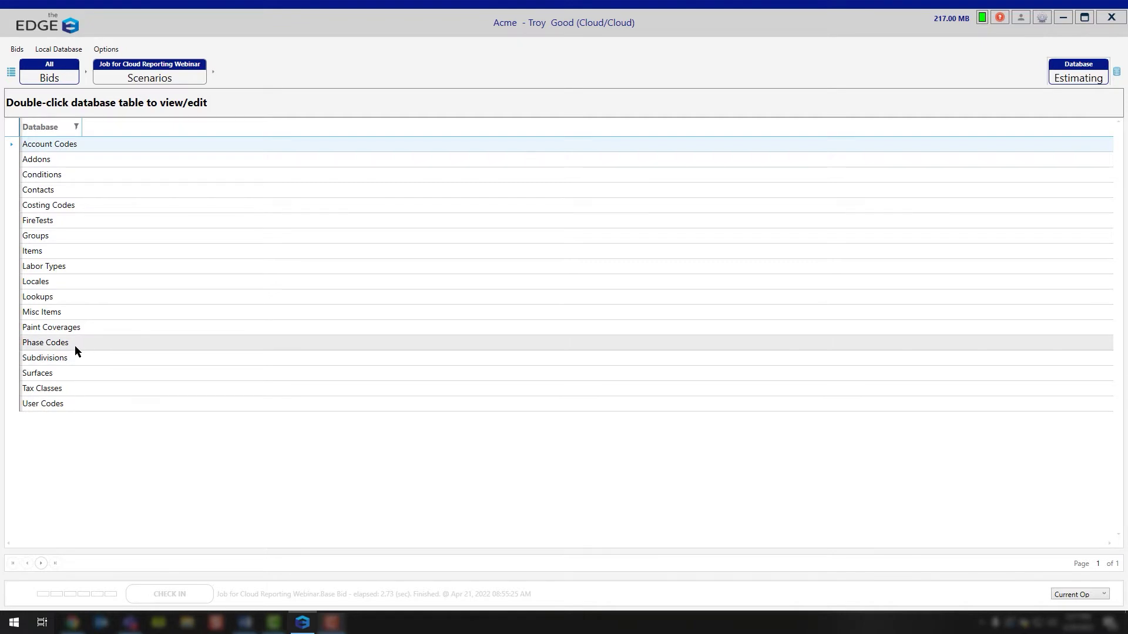
pyautogui.doubleClick(85, 151)
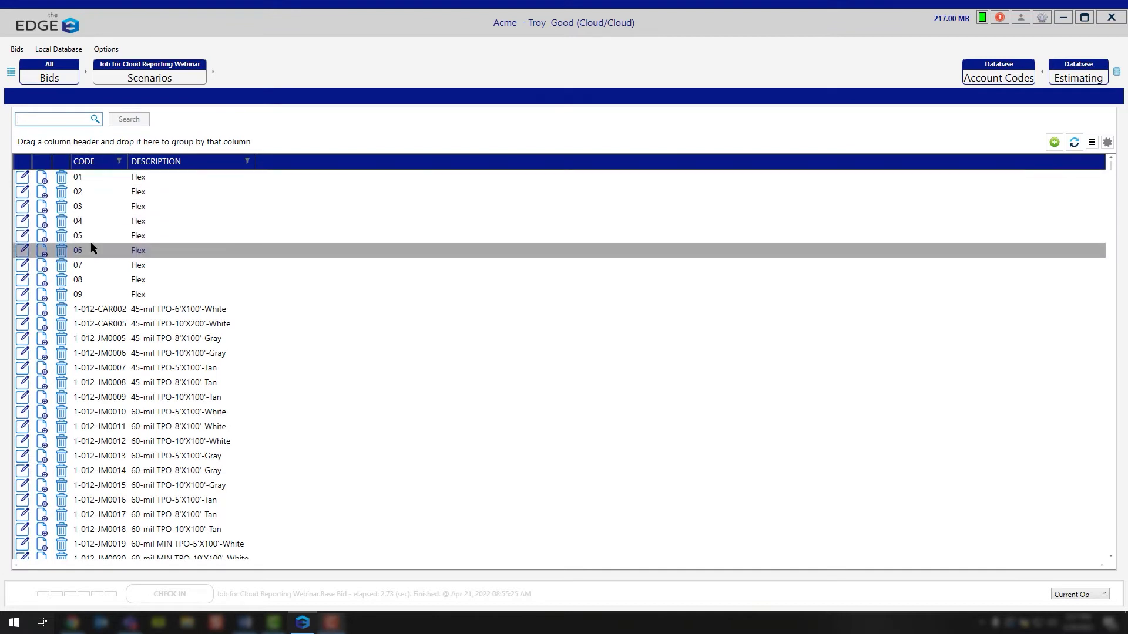
pyautogui.scroll(-2, 91, 242)
pyautogui.scroll(-2, 91, 242)
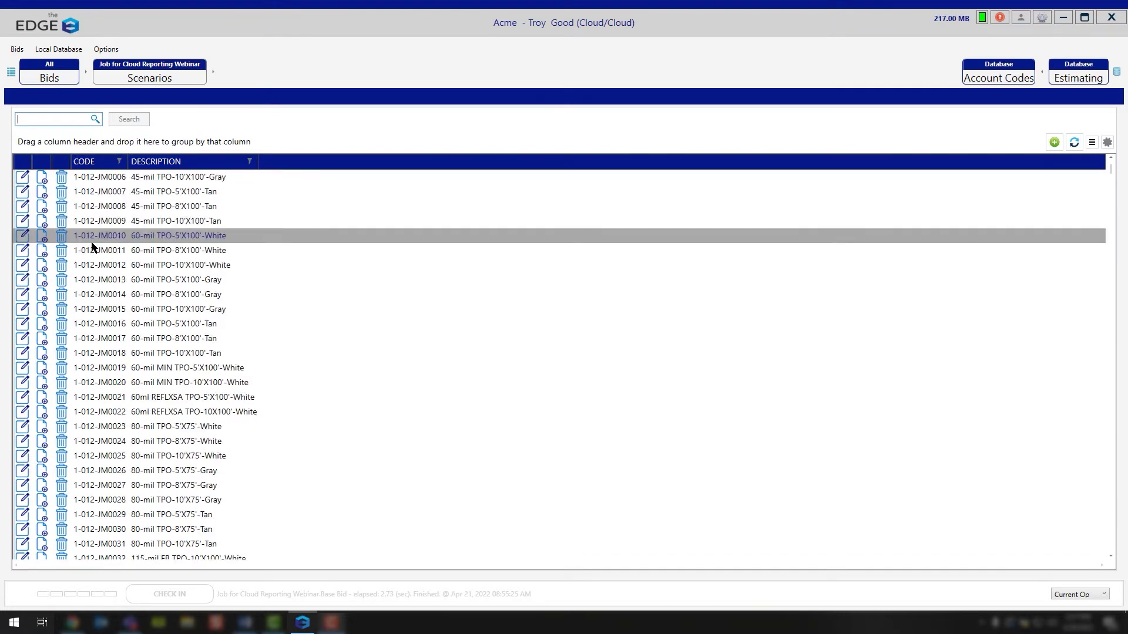
pyautogui.scroll(-1, 91, 247)
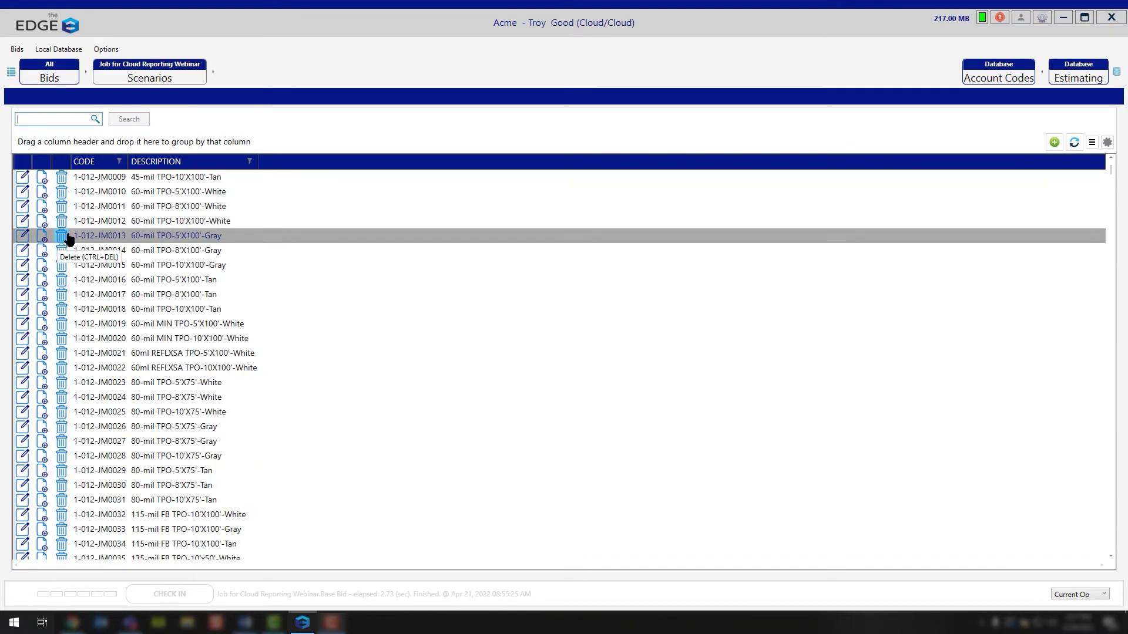
pyautogui.click(1079, 81)
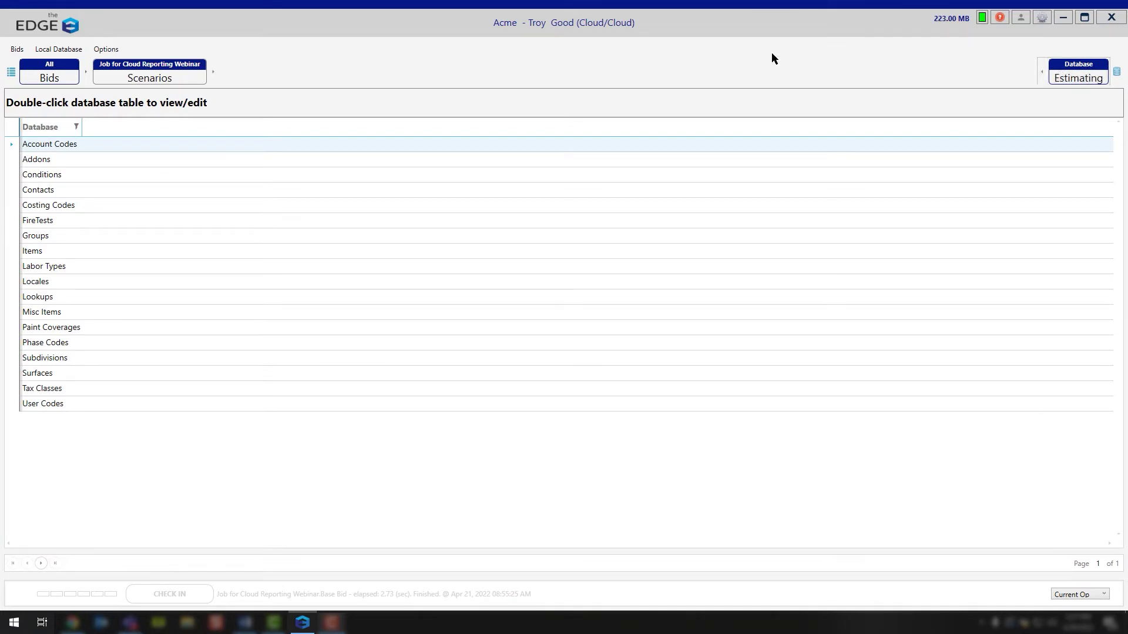
pyautogui.doubleClick(56, 161)
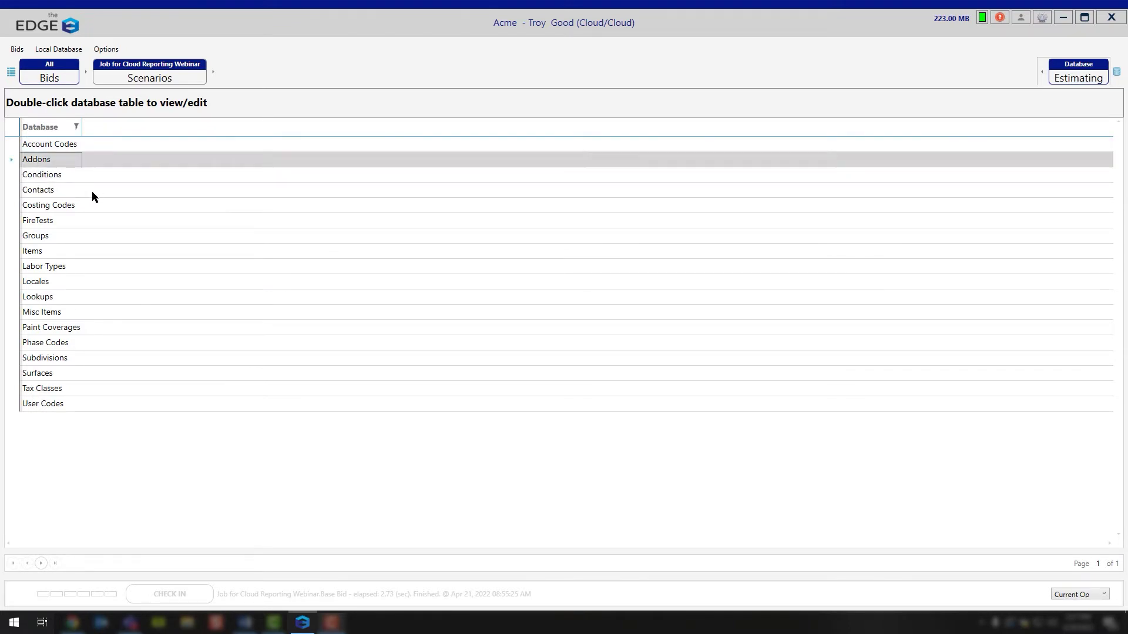
pyautogui.scroll(-8, 234, 223)
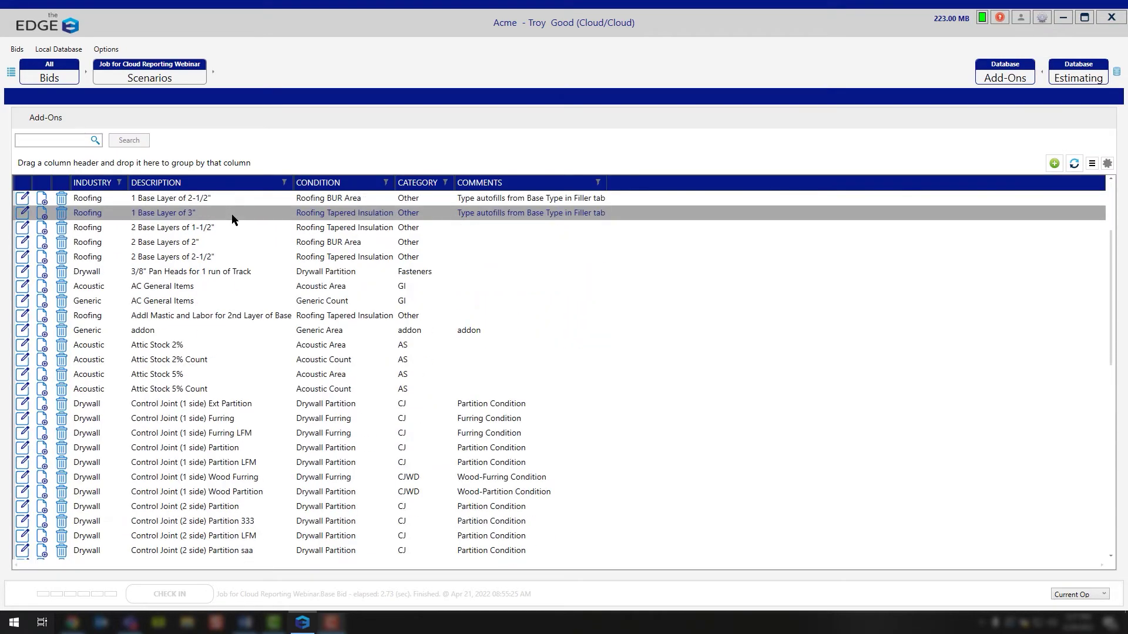
pyautogui.scroll(-1, 233, 220)
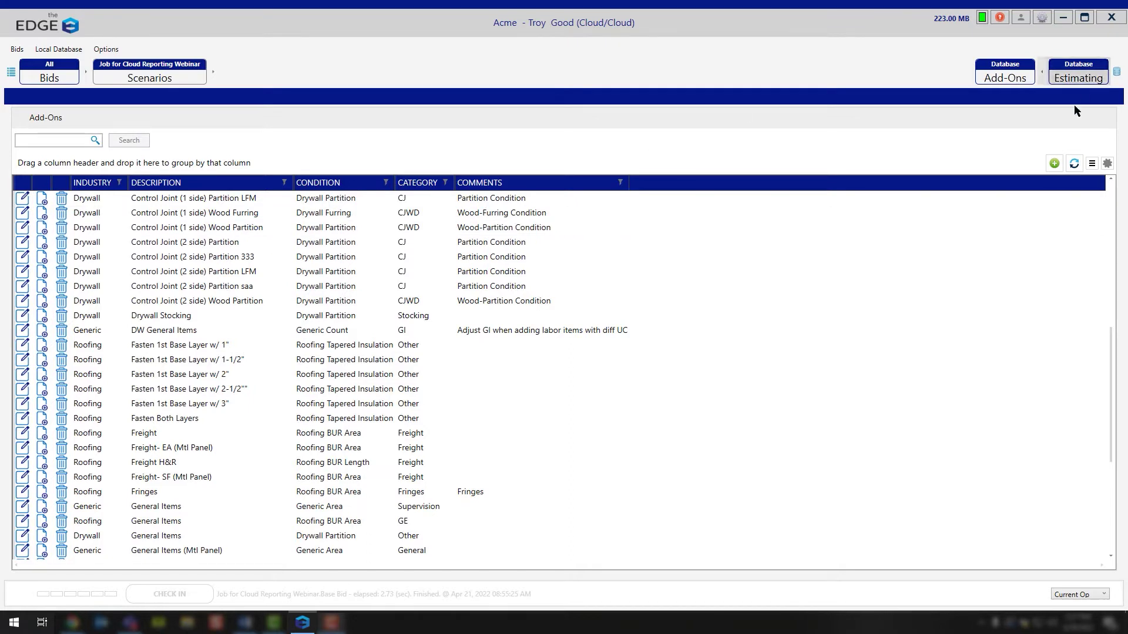
pyautogui.click(1078, 80)
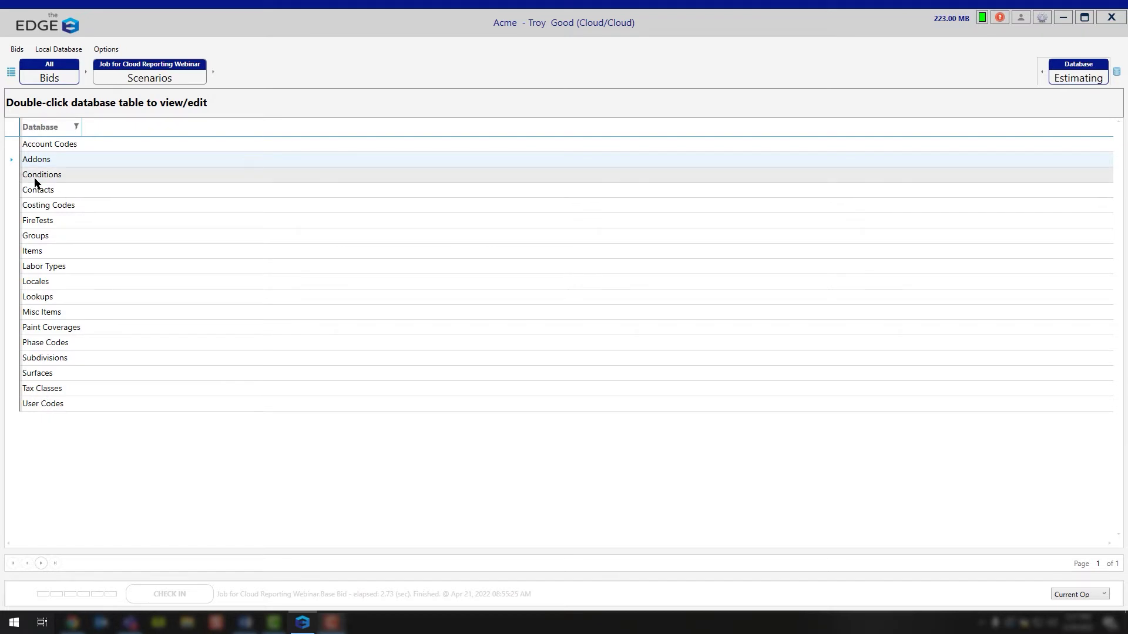
pyautogui.click(47, 191)
pyautogui.doubleClick(47, 192)
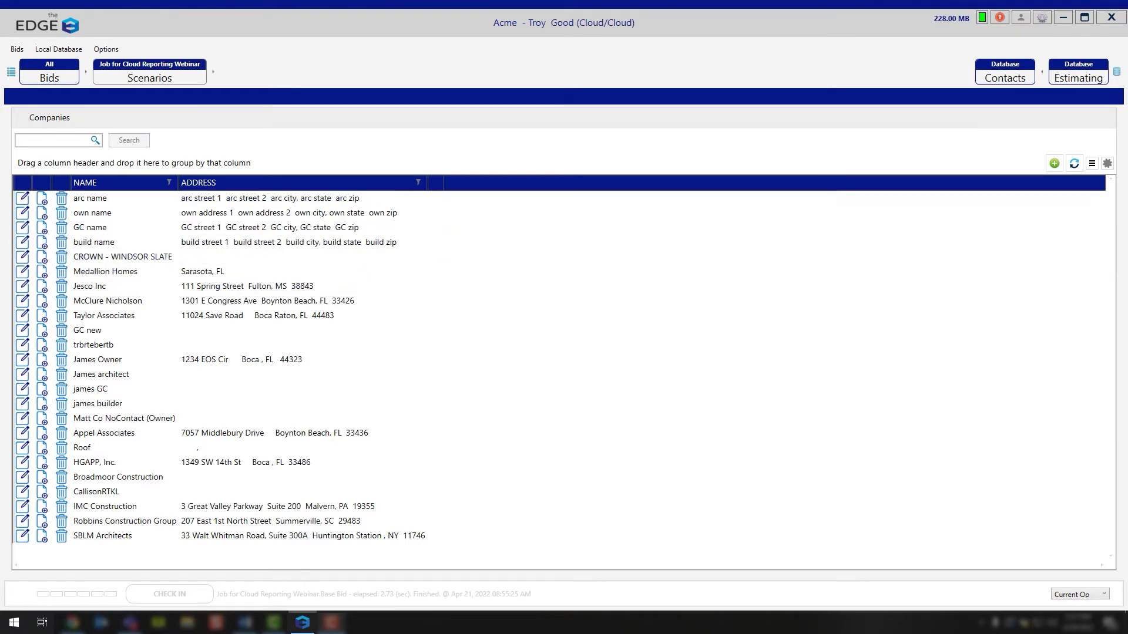
pyautogui.click(1102, 85)
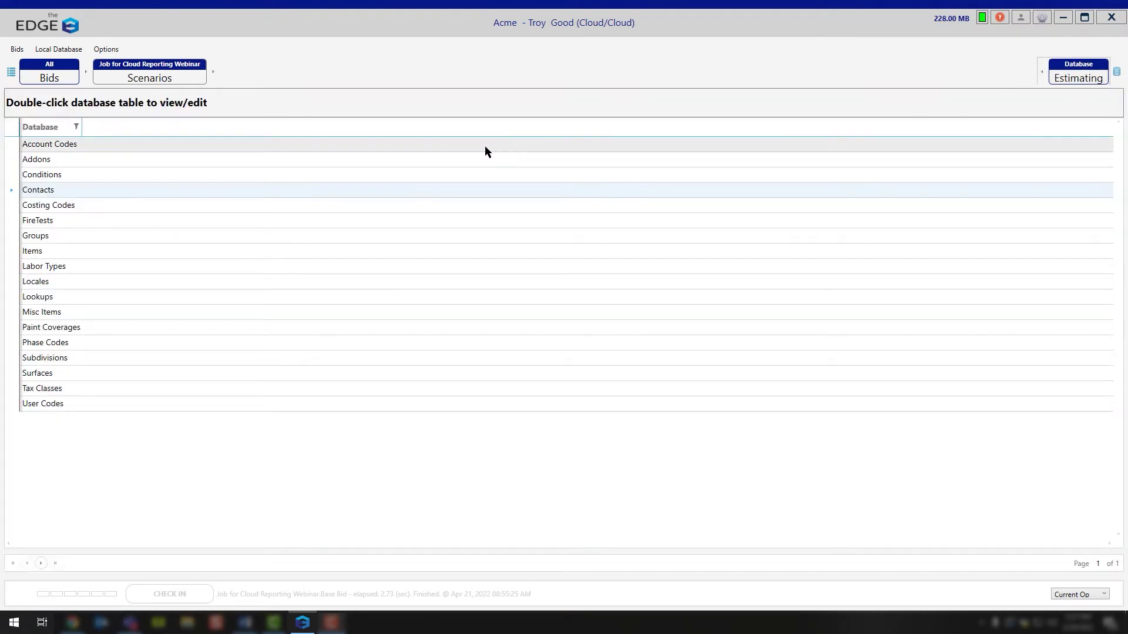
pyautogui.doubleClick(61, 207)
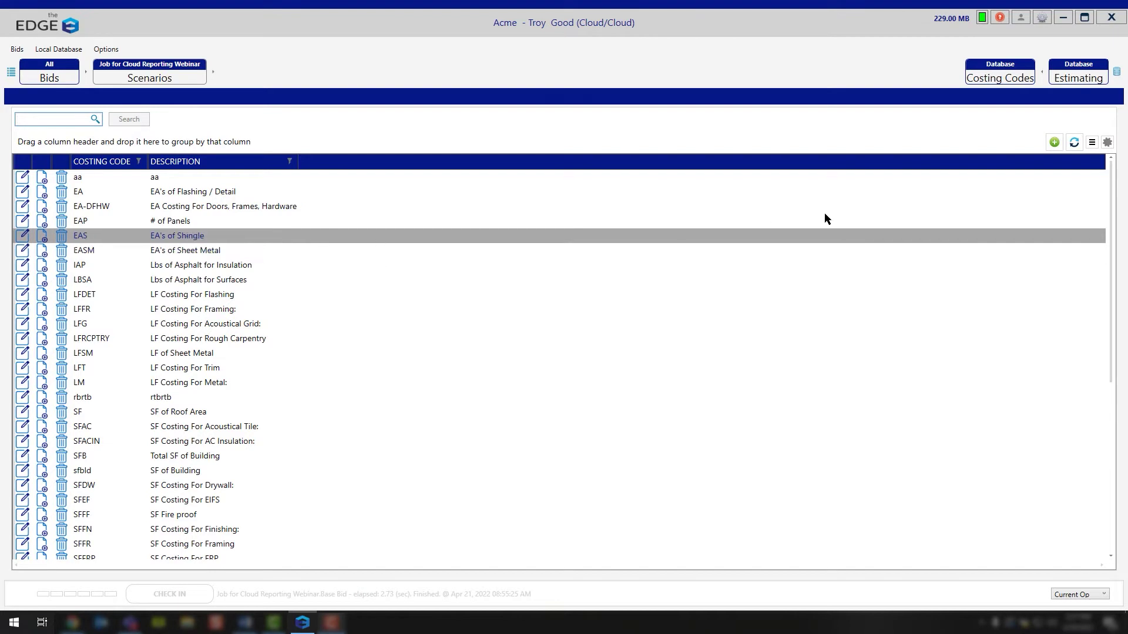
pyautogui.click(1080, 73)
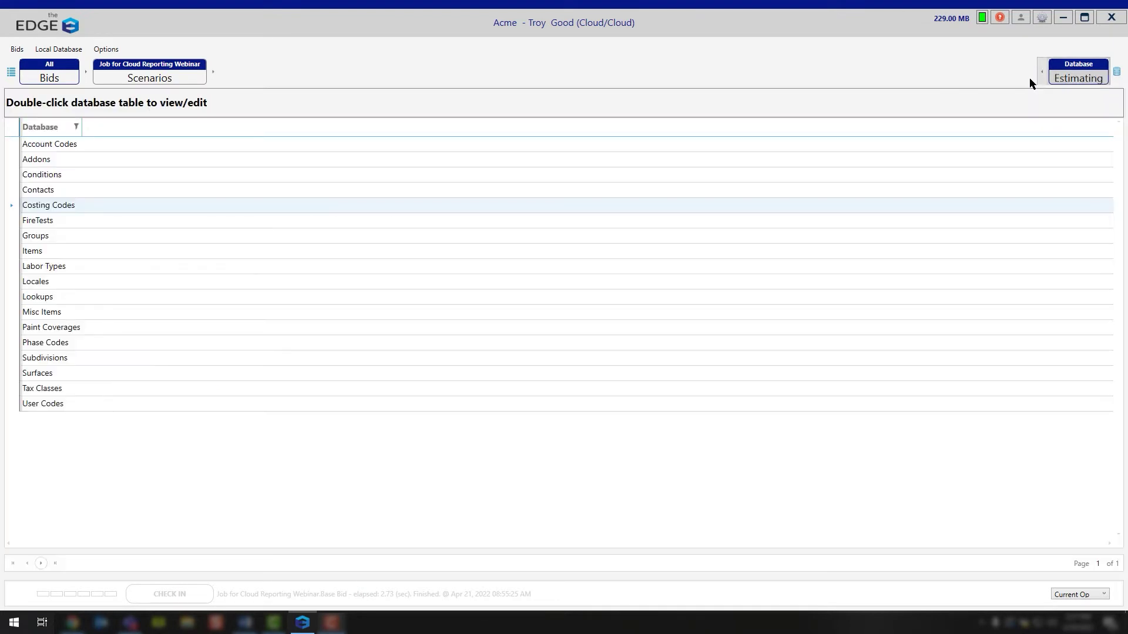
pyautogui.click(42, 237)
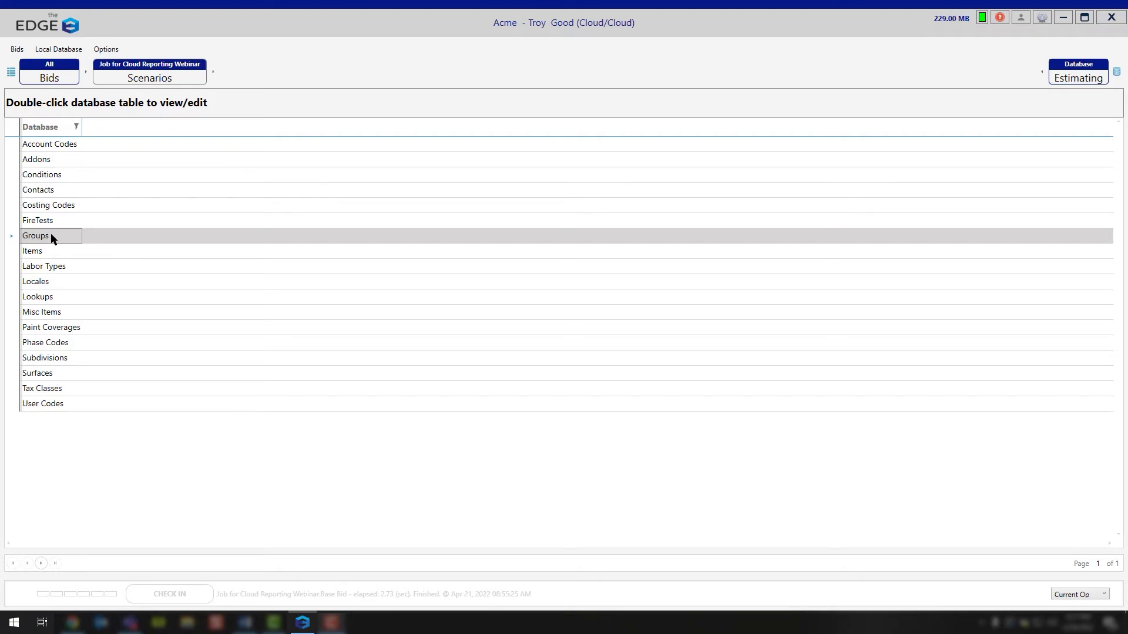
# Open the Groups table and scroll down through its group codes and categories
pyautogui.doubleClick(50, 235)
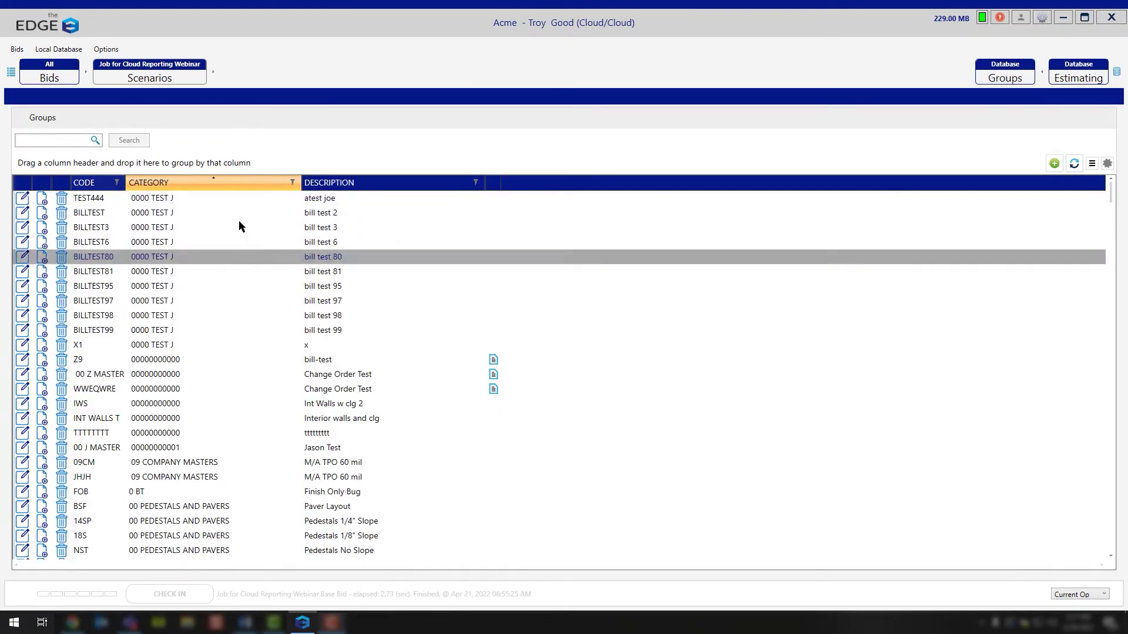
pyautogui.scroll(-6, 235, 179)
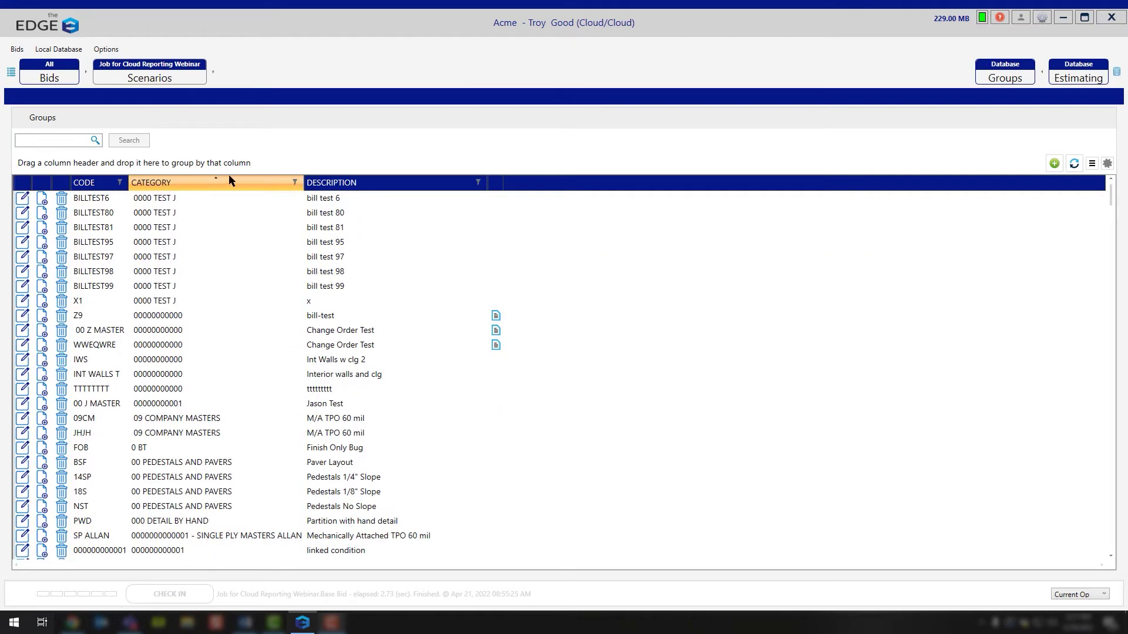
pyautogui.scroll(-8, 237, 189)
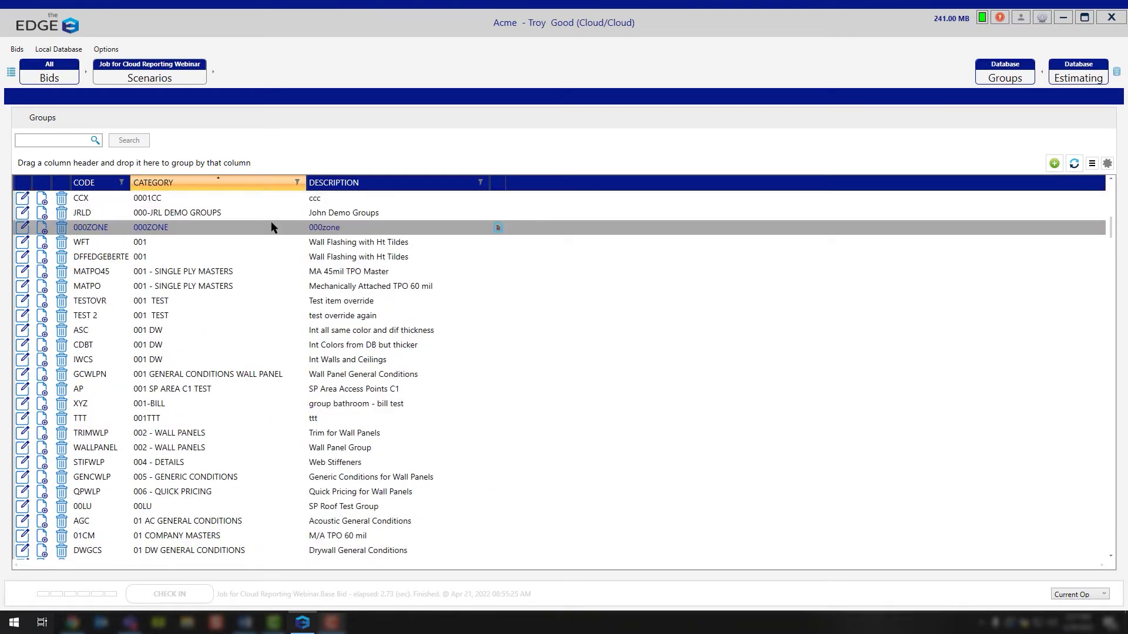
pyautogui.scroll(-2, 268, 223)
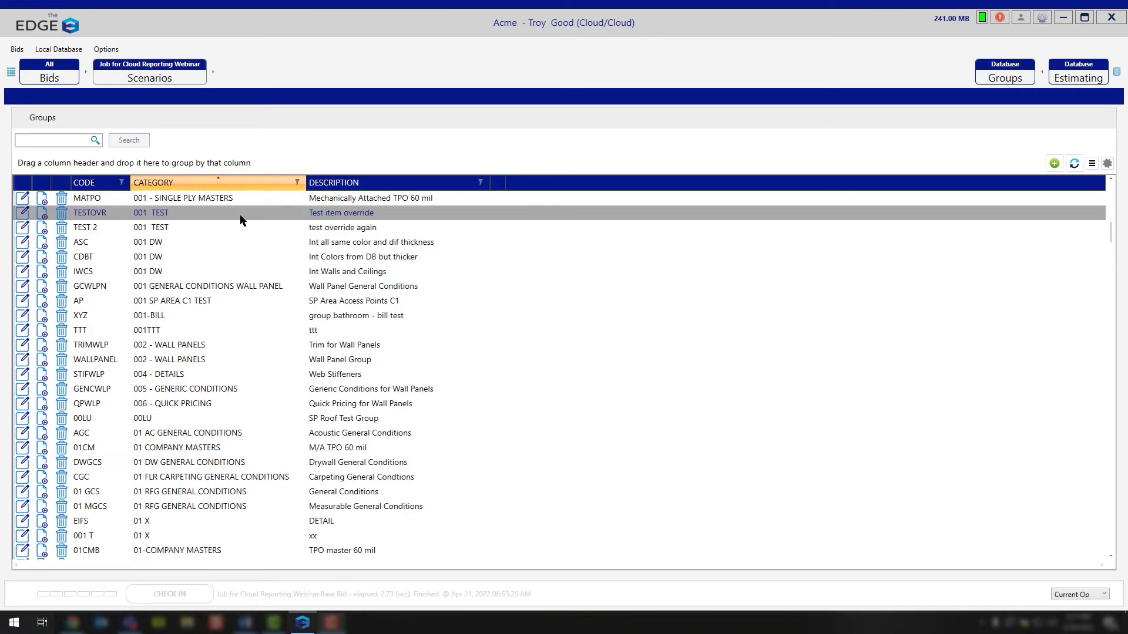
pyautogui.scroll(-1, 244, 217)
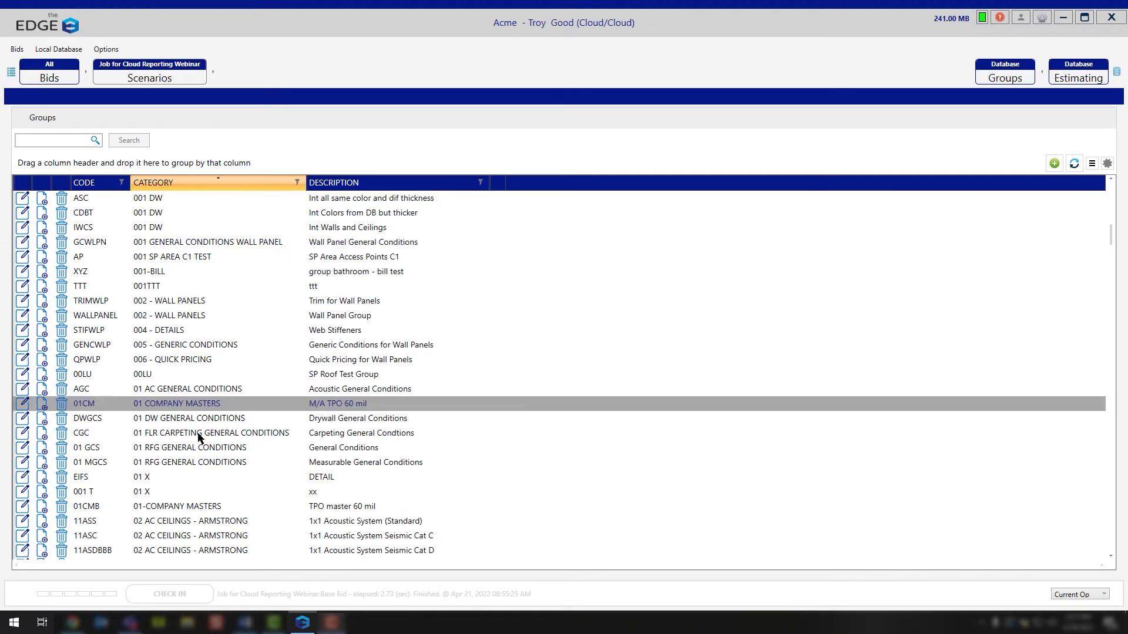
pyautogui.scroll(-1, 275, 280)
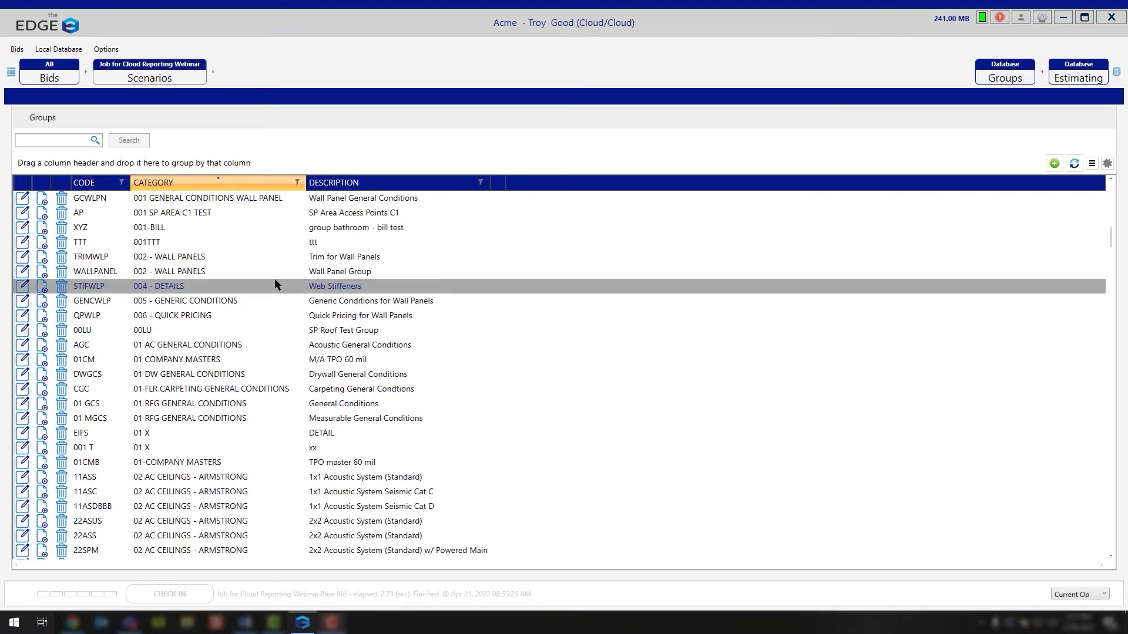
# Select the 01CM M/A TPO 60 mil group, then its Wall Flashing condition to list its items
pyautogui.click(340, 359)
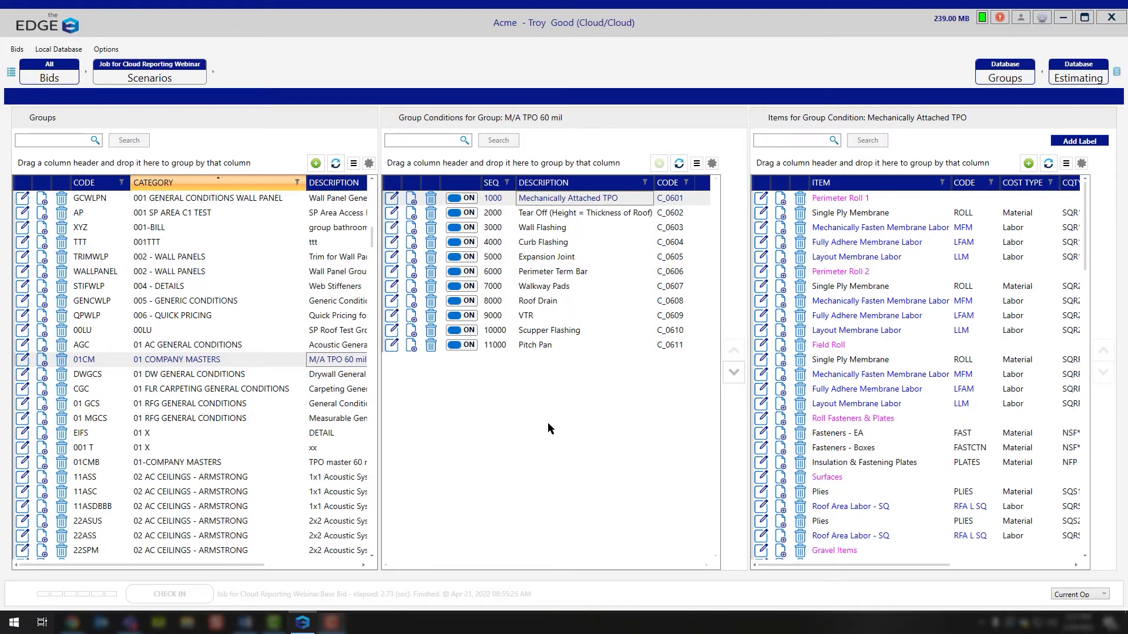
pyautogui.click(547, 232)
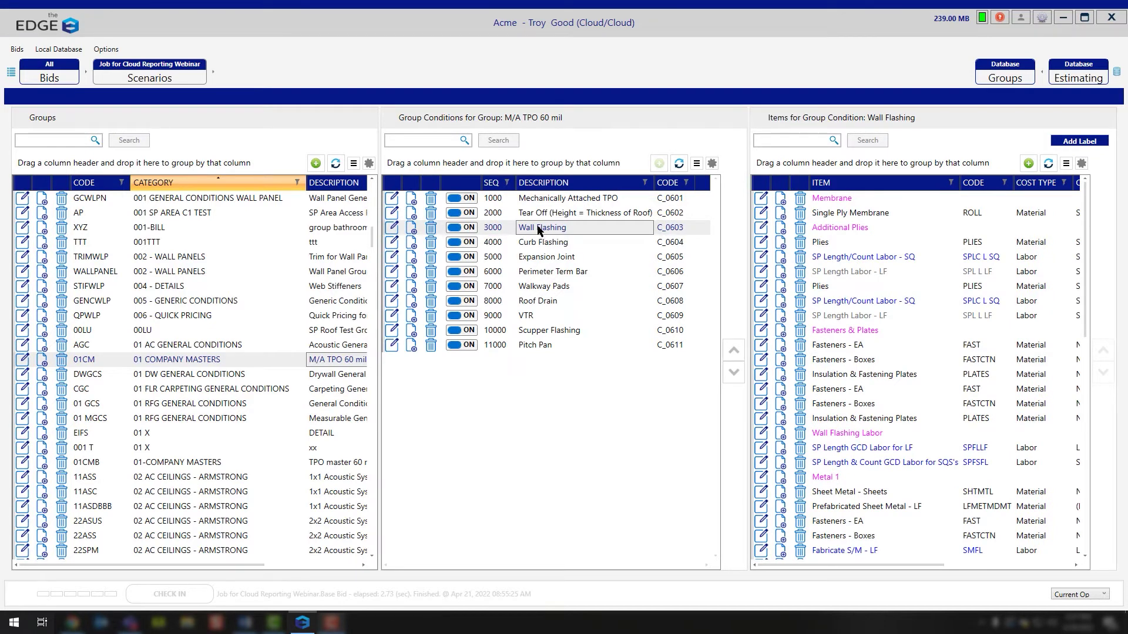
# Edit the Wall Flashing condition's Master Height to 48 inches and save it with OK
pyautogui.click(392, 228)
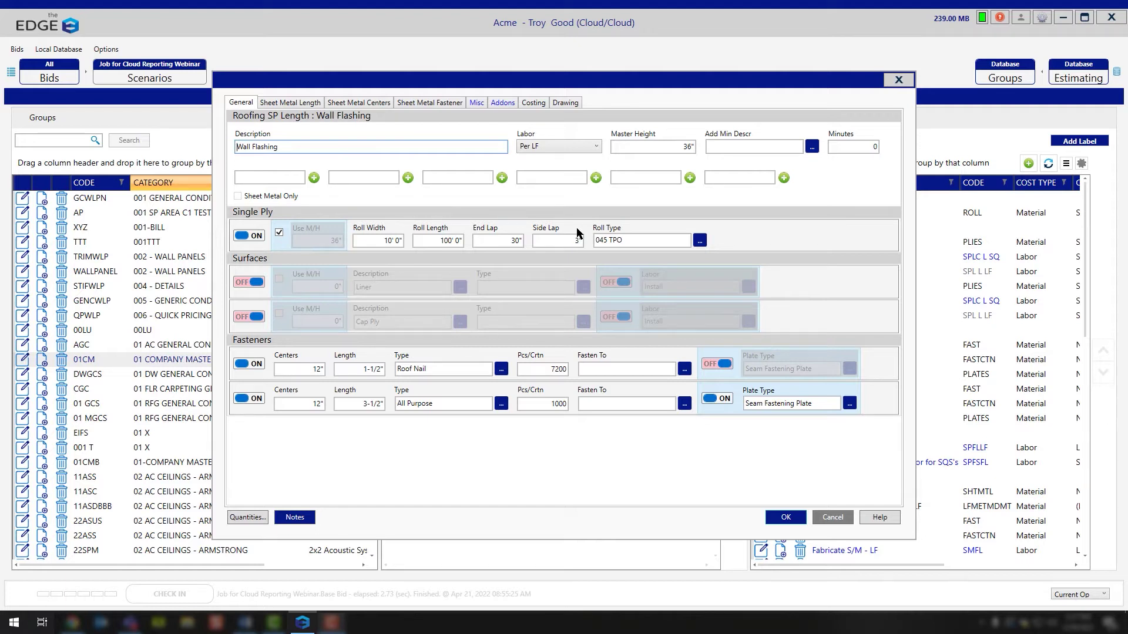
pyautogui.click(678, 144)
pyautogui.write('48')
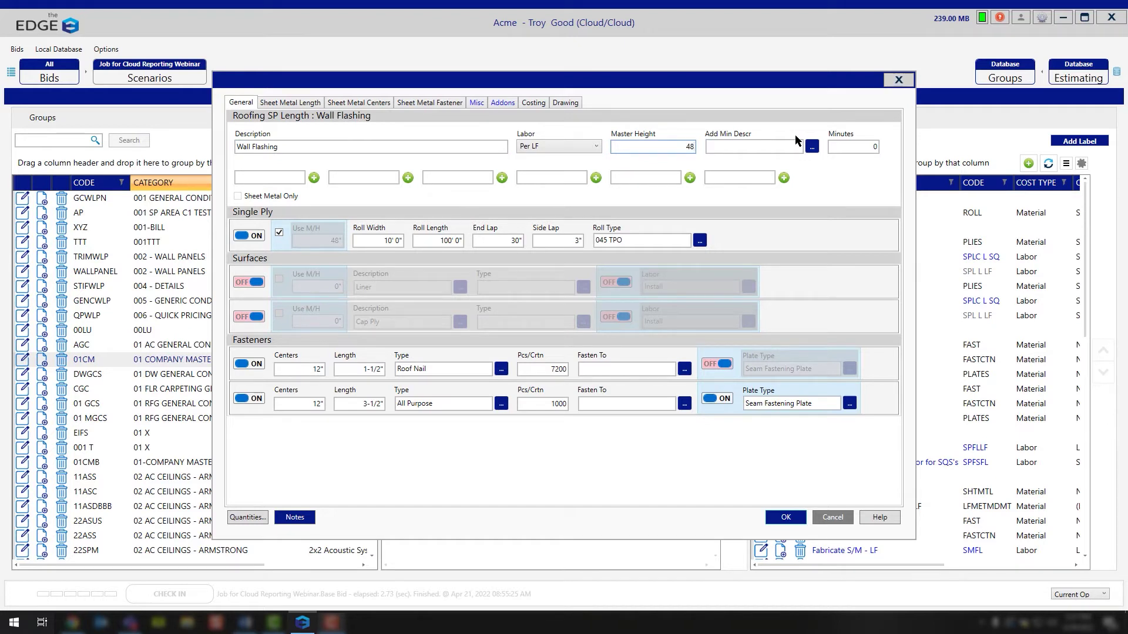
pyautogui.press('Tab')
pyautogui.click(787, 518)
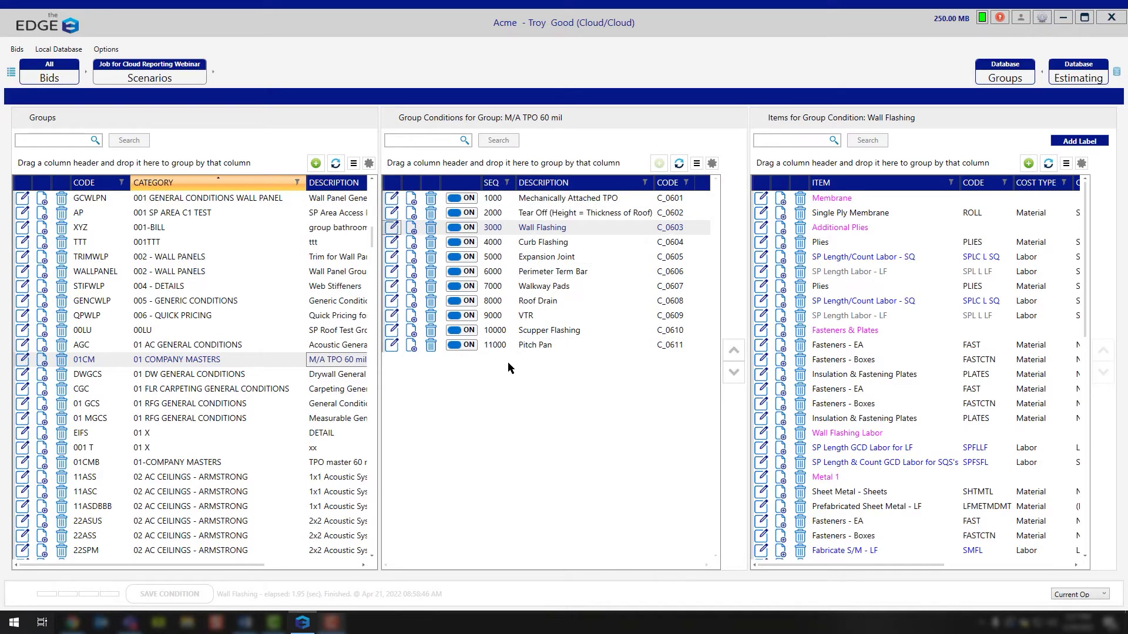
# Open the Items table from Database Estimating, scroll it, then return to the table list
pyautogui.click(1096, 77)
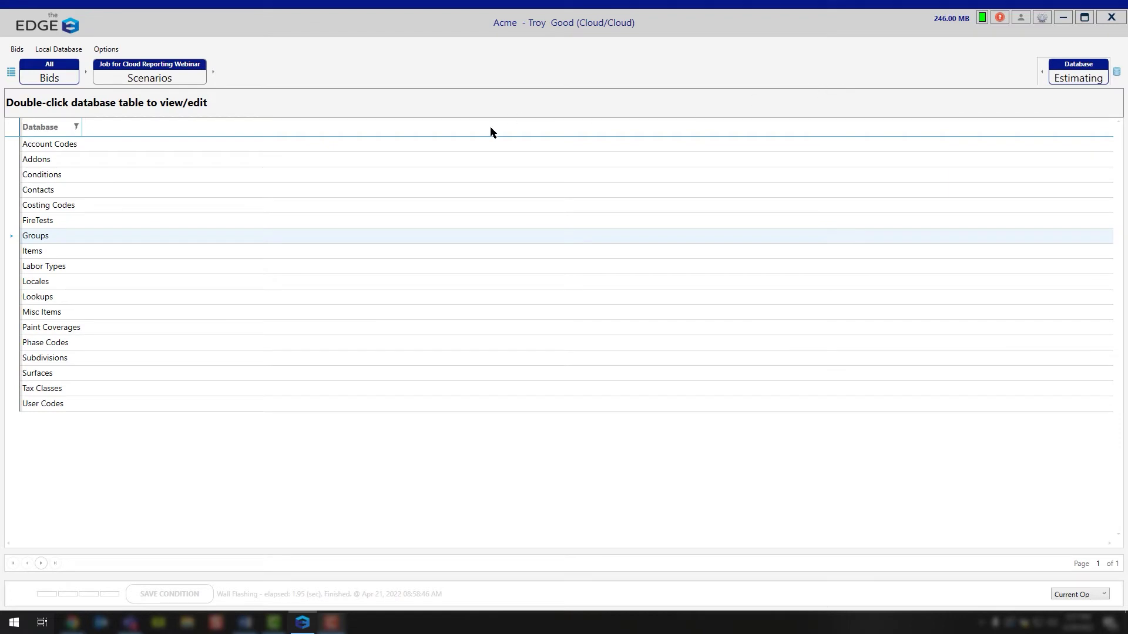
pyautogui.doubleClick(47, 251)
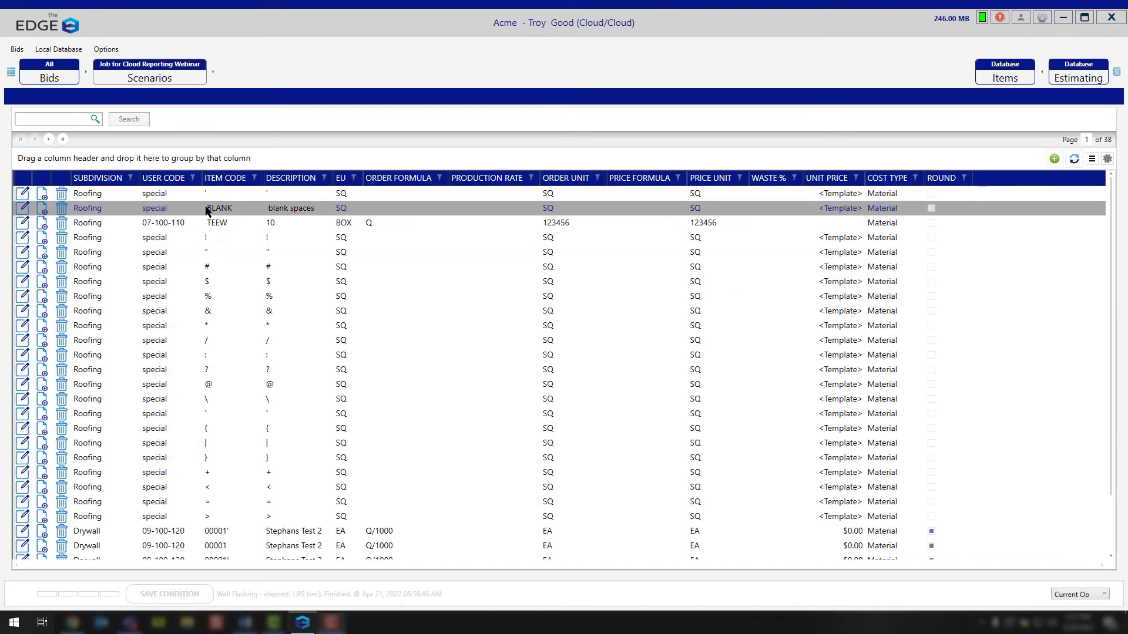
pyautogui.scroll(-3, 282, 229)
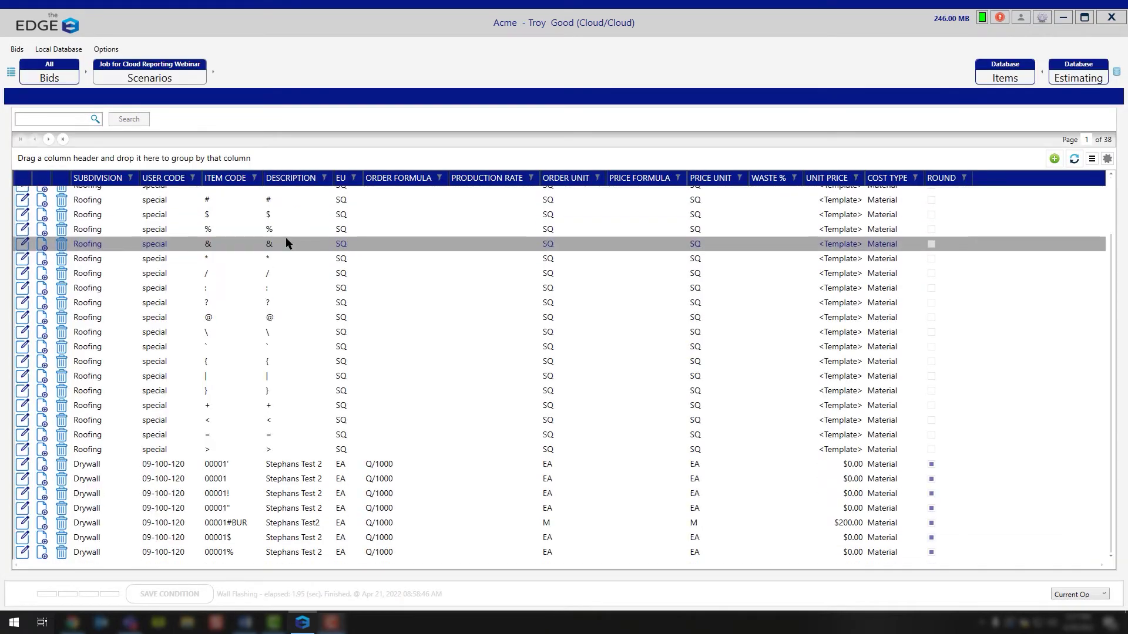
pyautogui.click(1088, 78)
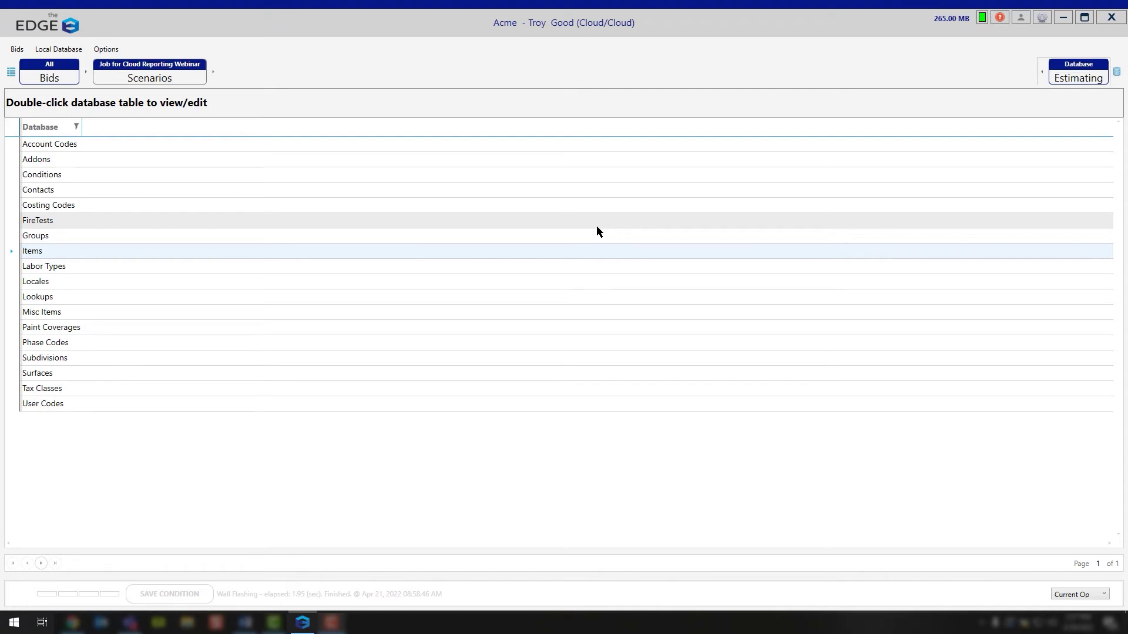
pyautogui.click(65, 269)
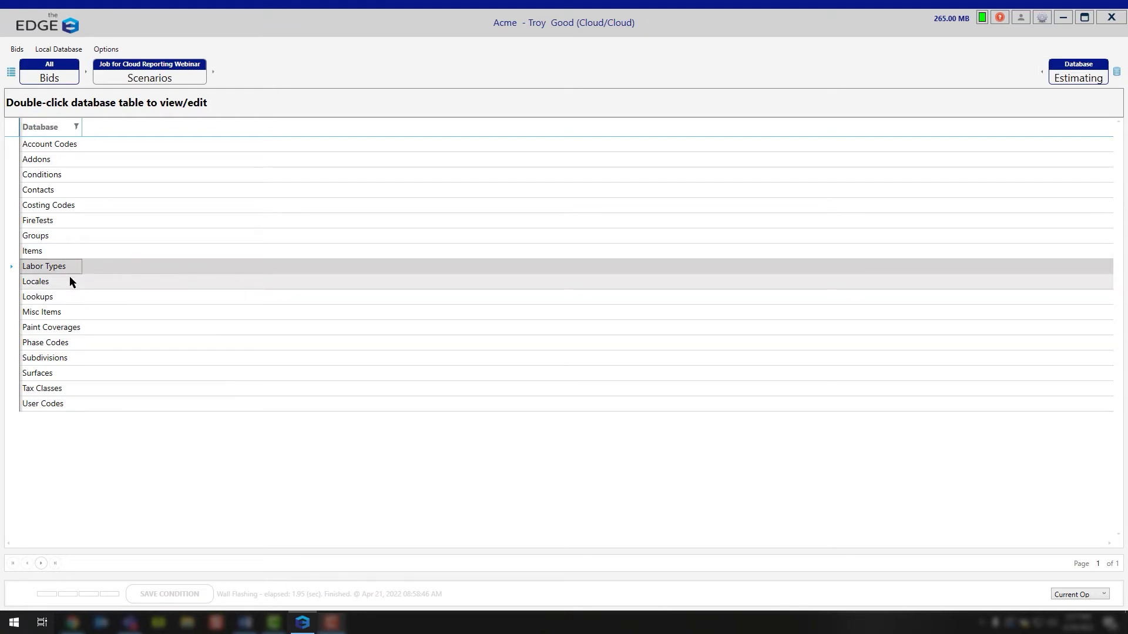
pyautogui.doubleClick(74, 269)
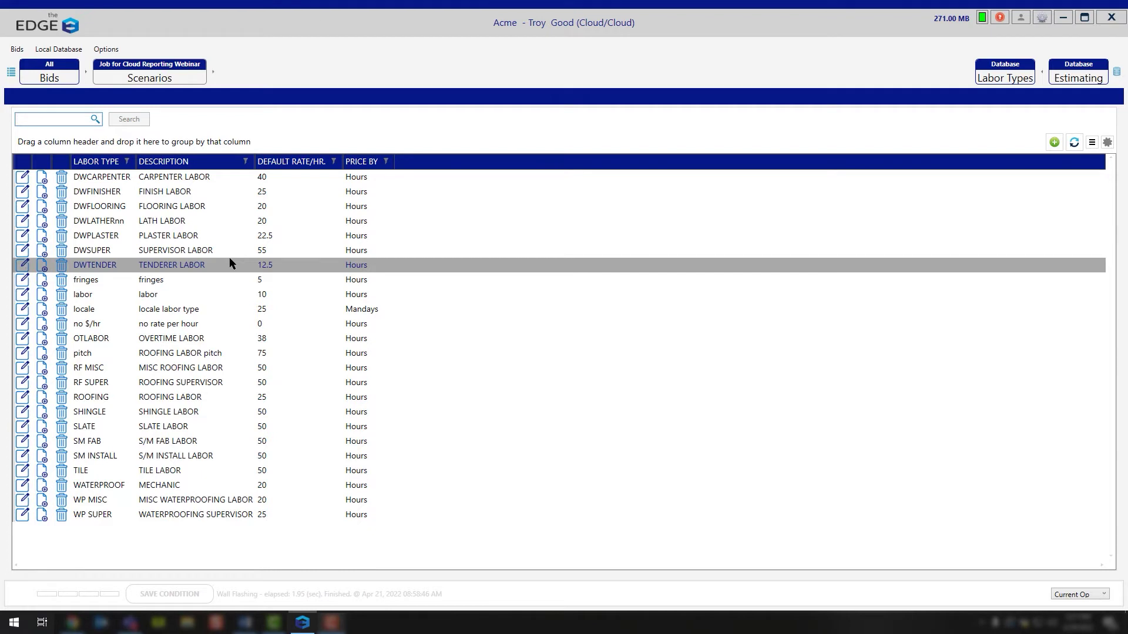
pyautogui.click(1078, 75)
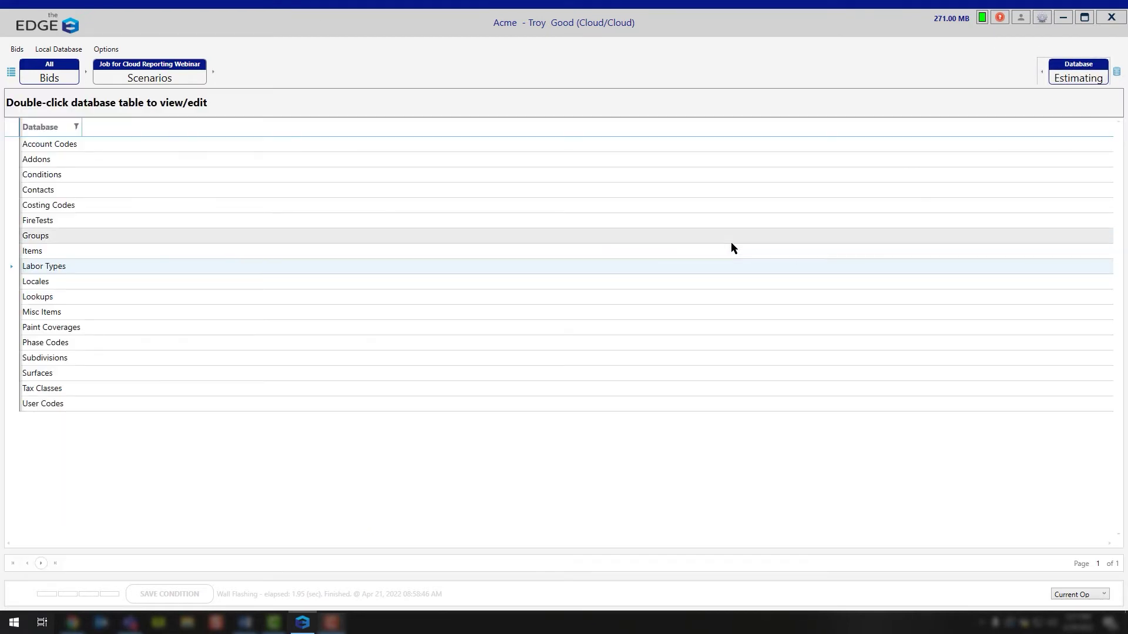
pyautogui.click(72, 284)
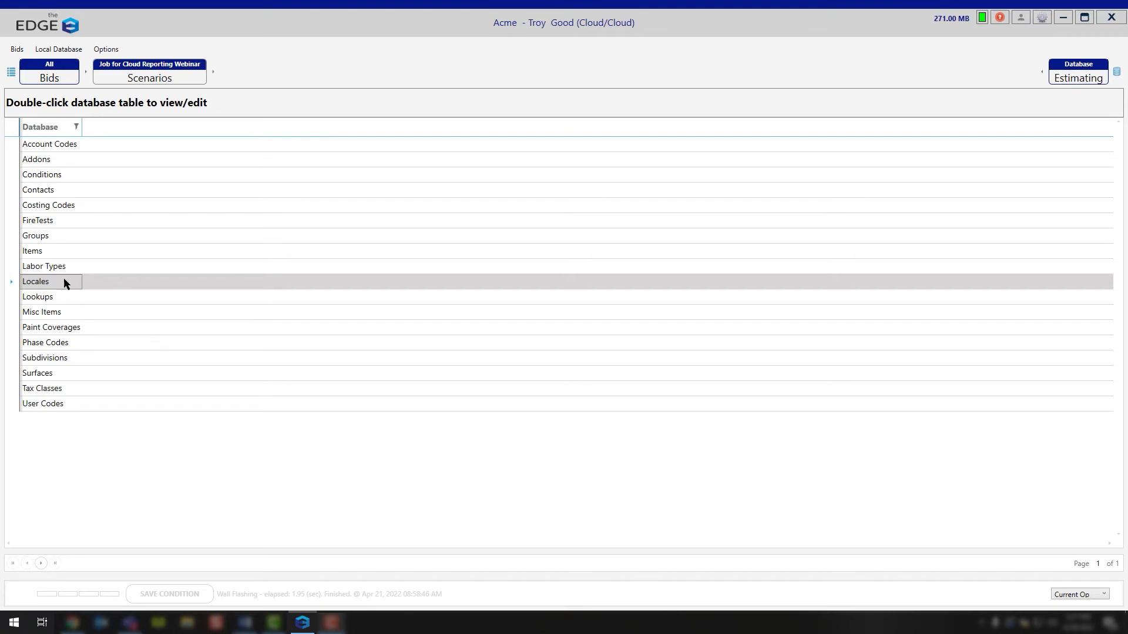
pyautogui.click(56, 301)
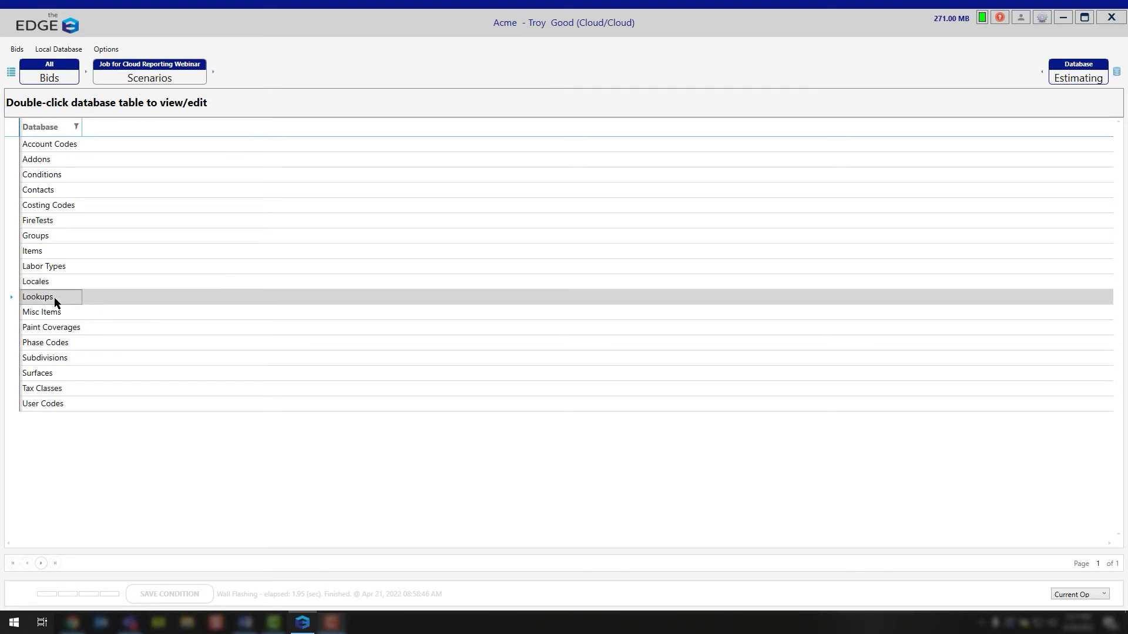
# Open the Lookups table and set its category to Roofing
pyautogui.doubleClick(55, 301)
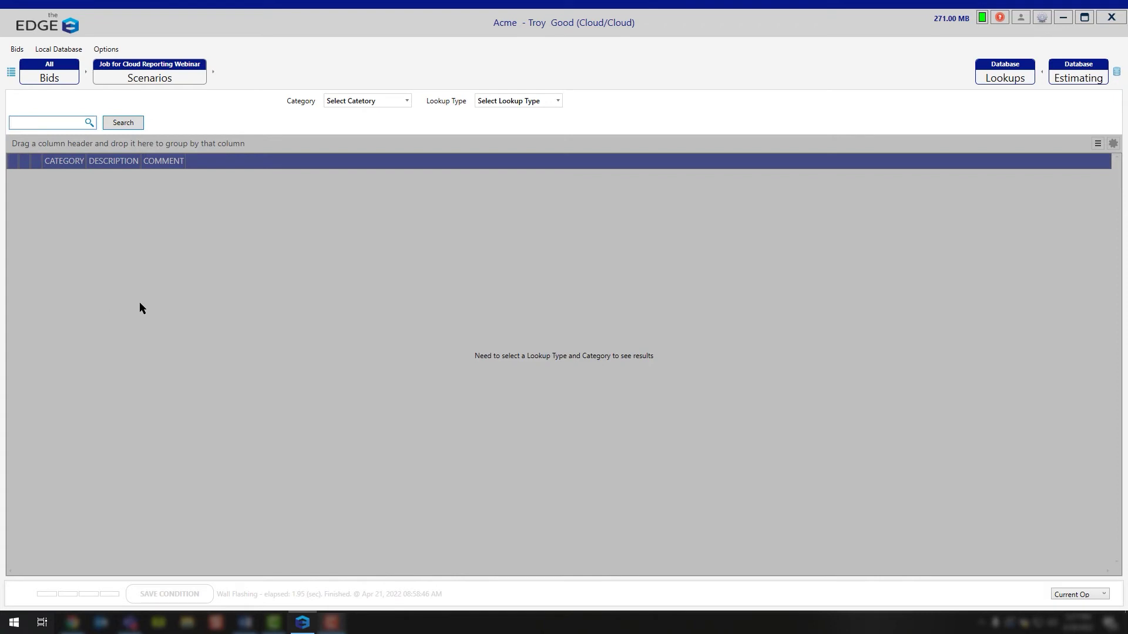
pyautogui.click(407, 102)
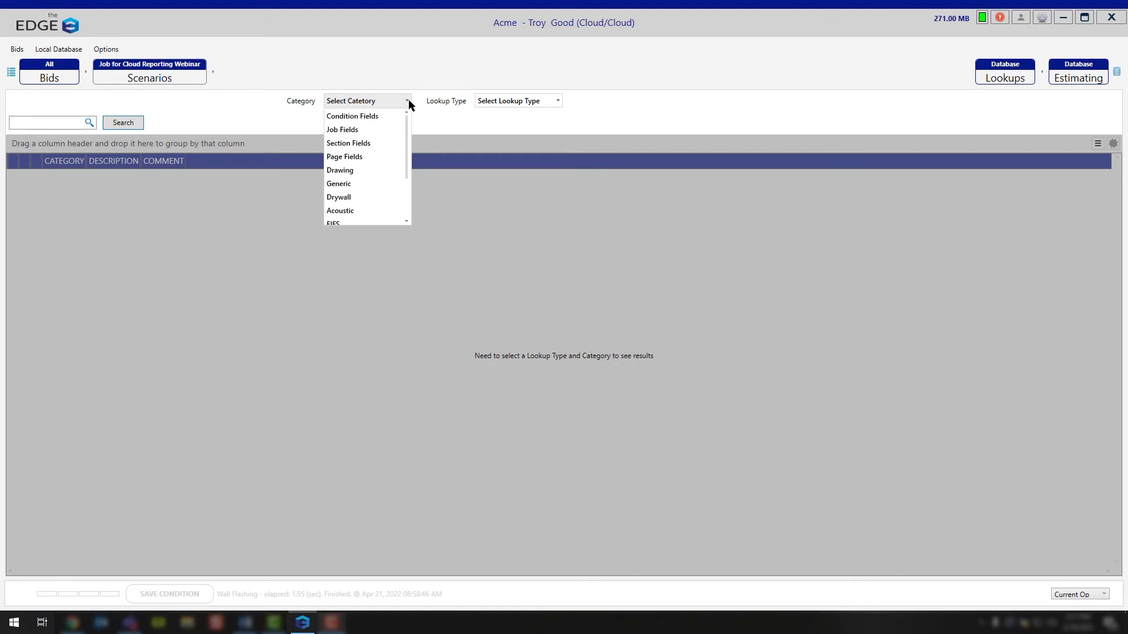
pyautogui.scroll(-1, 378, 172)
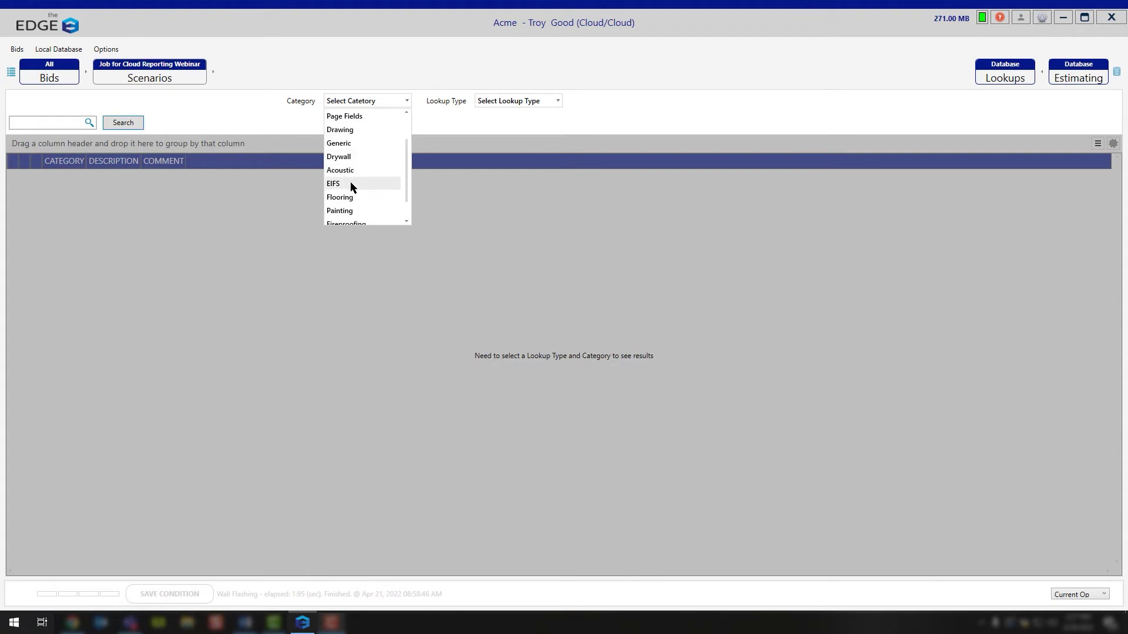
pyautogui.scroll(-1, 386, 188)
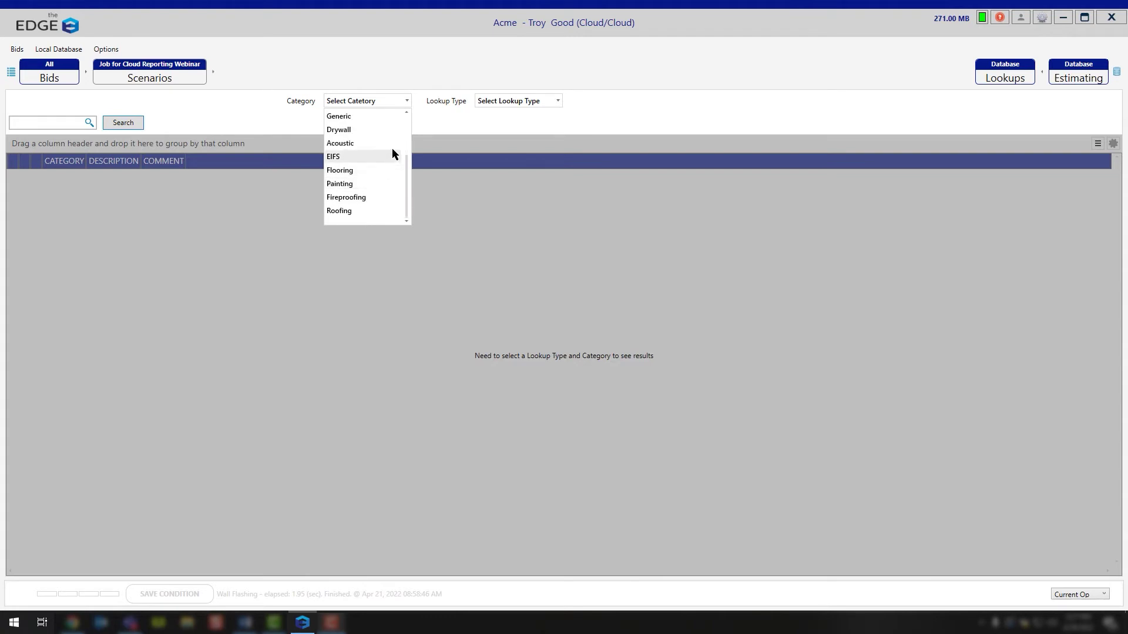
pyautogui.scroll(2, 384, 185)
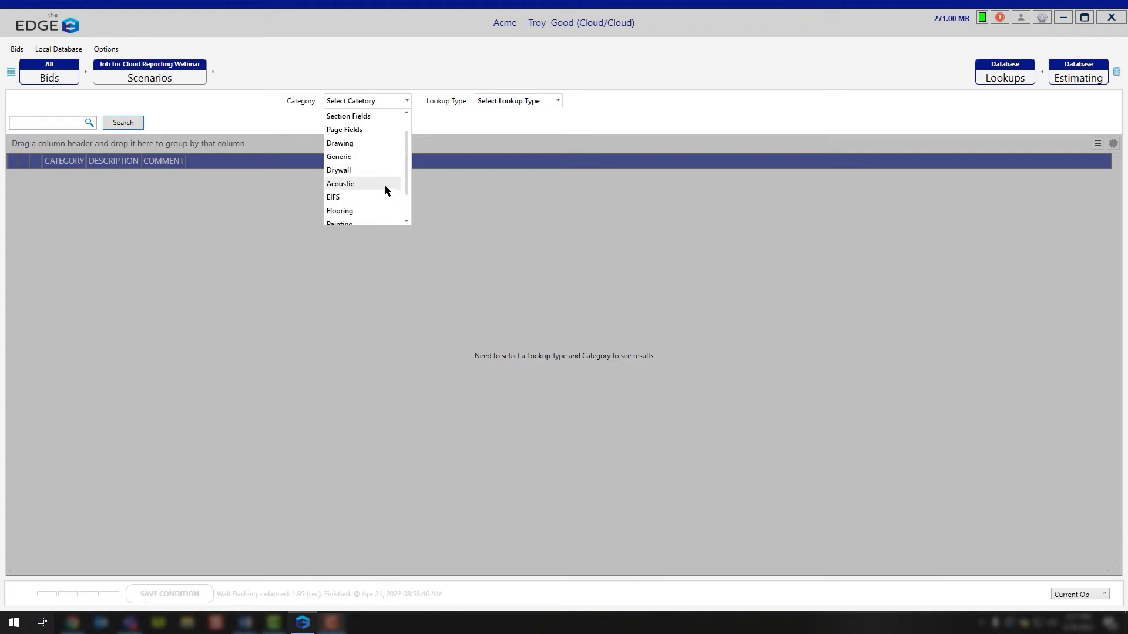
pyautogui.scroll(1, 376, 198)
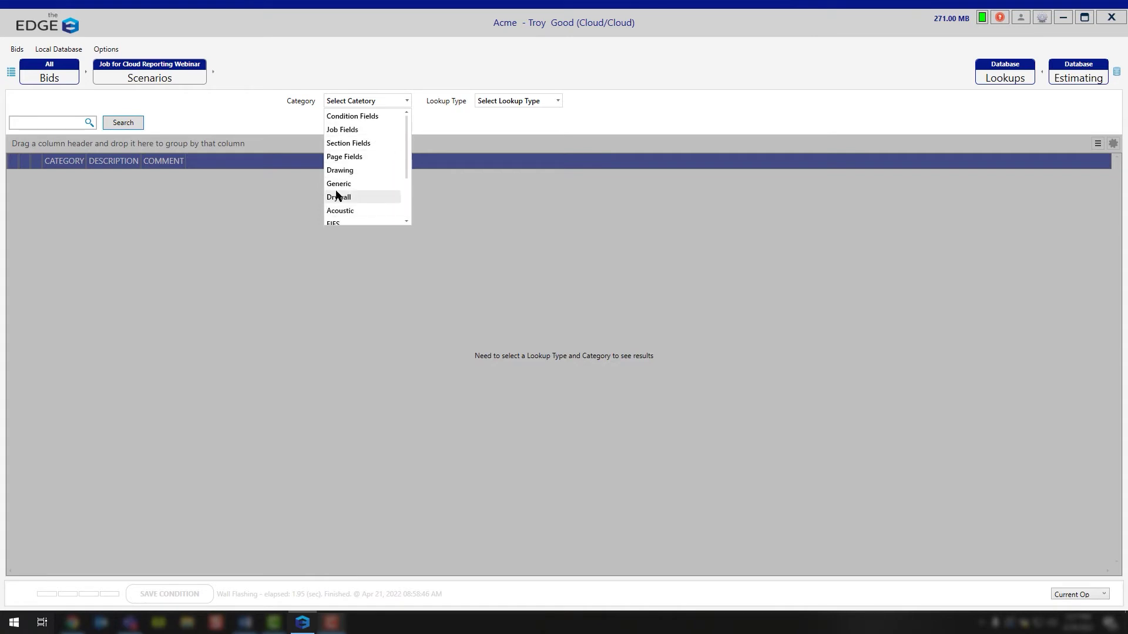
pyautogui.scroll(-1, 347, 209)
pyautogui.scroll(-1, 388, 180)
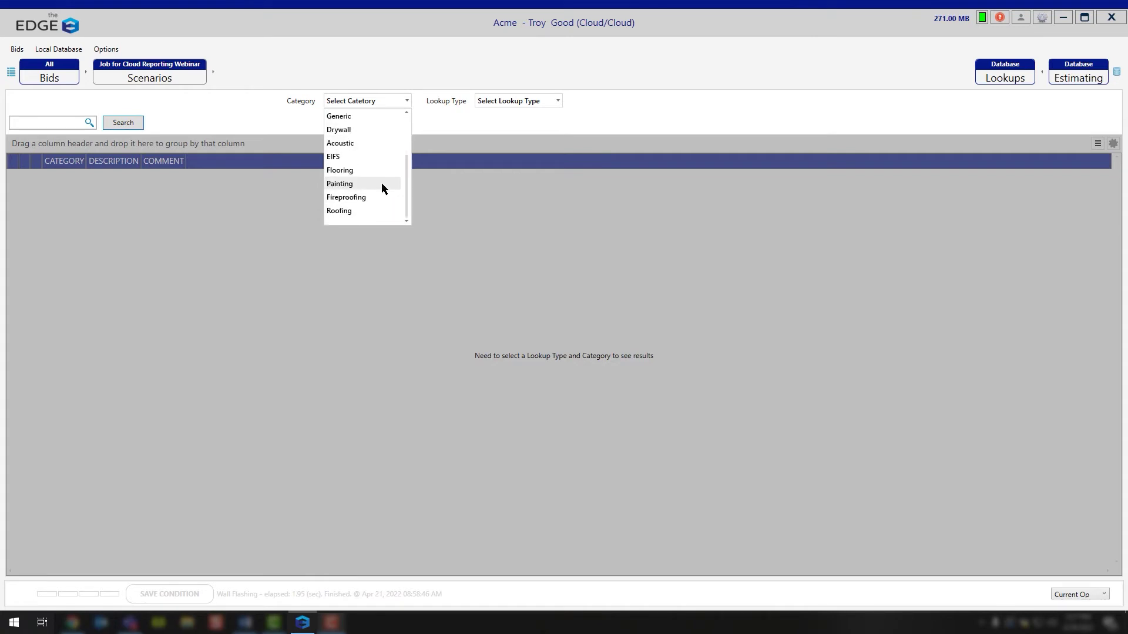
pyautogui.click(360, 210)
# Browse the Roofing lookup types without choosing one, then recheck the category choices
pyautogui.click(513, 103)
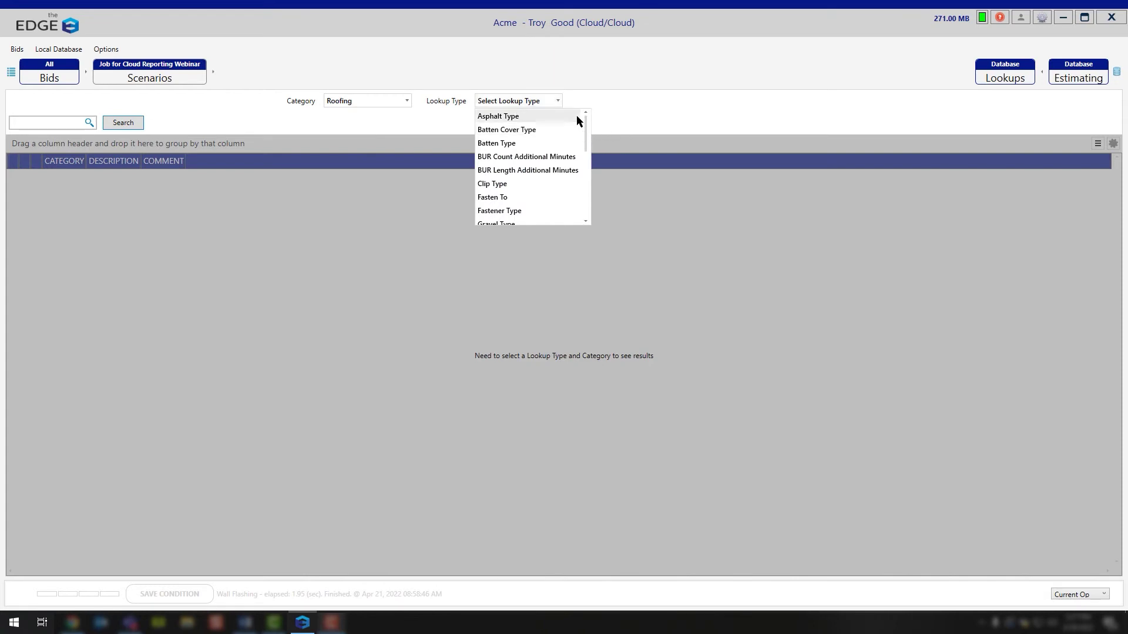
pyautogui.scroll(-1, 574, 115)
pyautogui.scroll(-3, 574, 117)
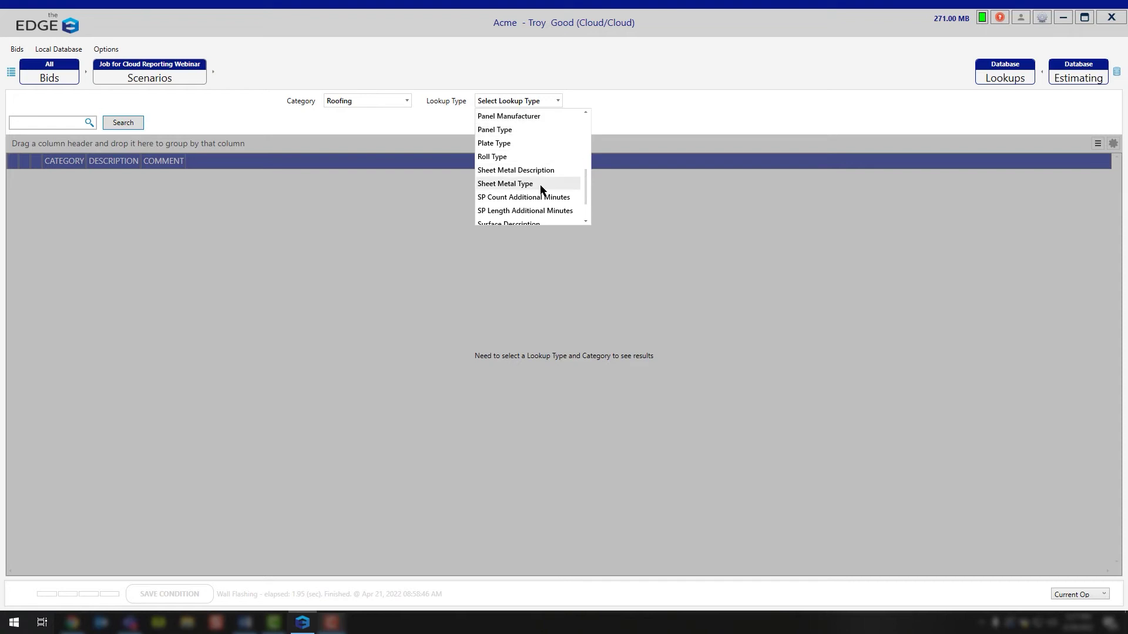
pyautogui.scroll(-1, 540, 190)
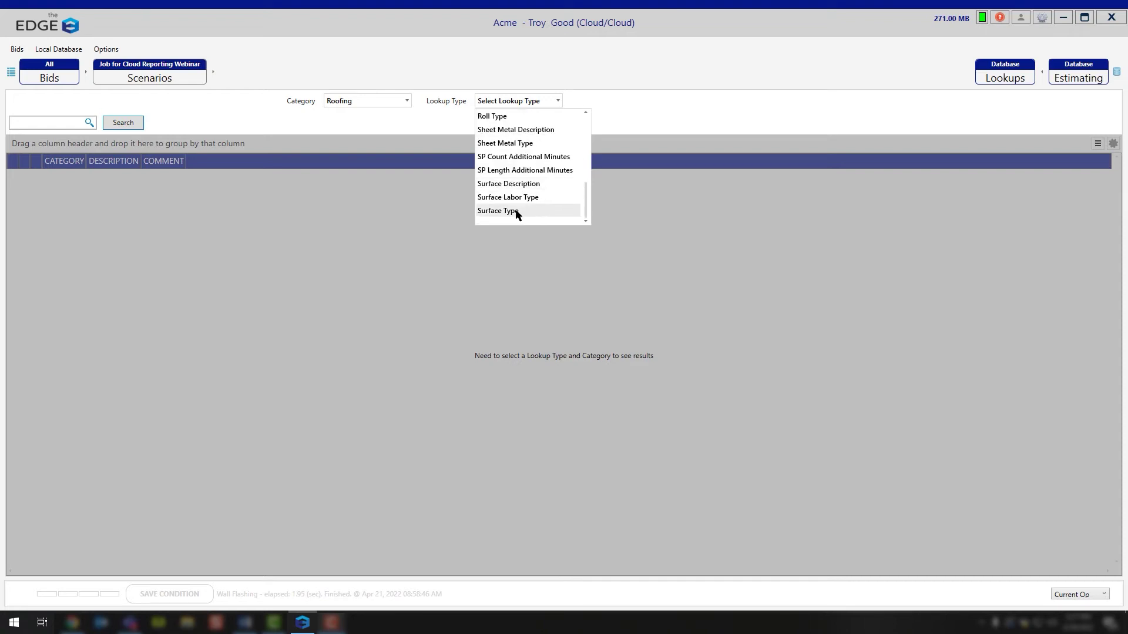
pyautogui.scroll(1, 520, 213)
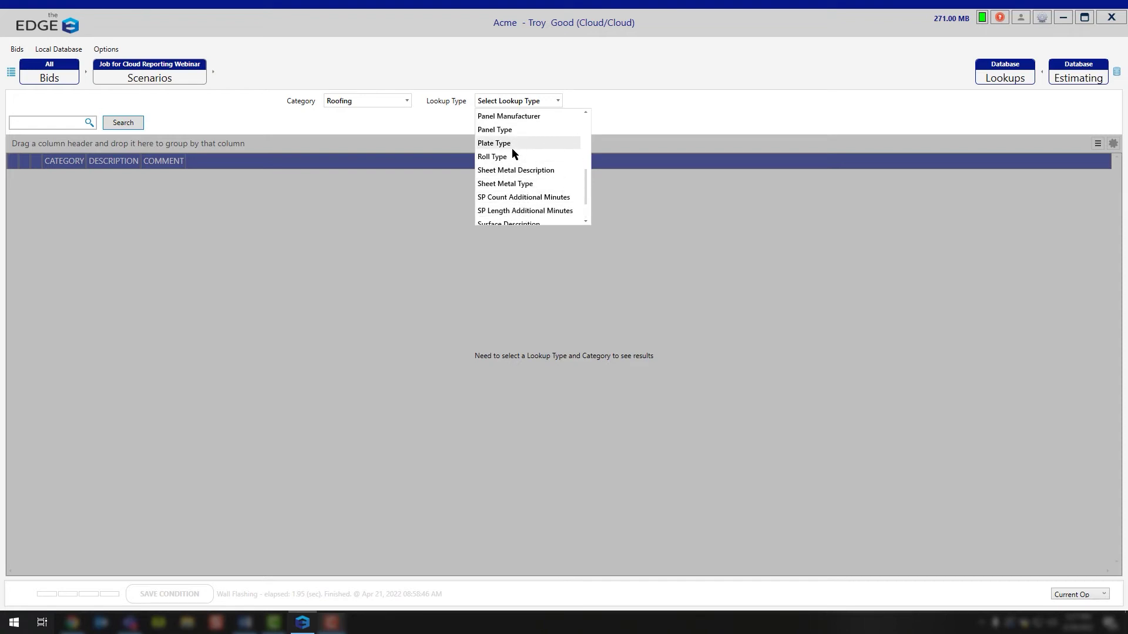
pyautogui.click(403, 101)
pyautogui.click(402, 101)
pyautogui.scroll(1, 390, 139)
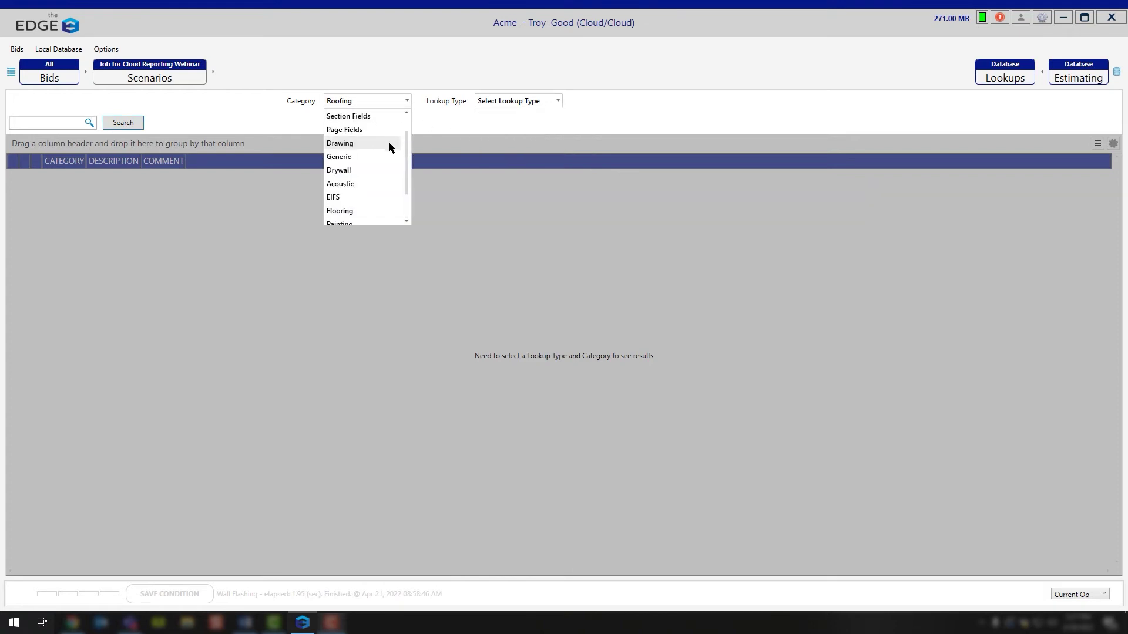
pyautogui.click(368, 154)
# Switch the category to Drywall and browse its lookup types without choosing one
pyautogui.click(403, 100)
pyautogui.click(370, 170)
pyautogui.click(537, 102)
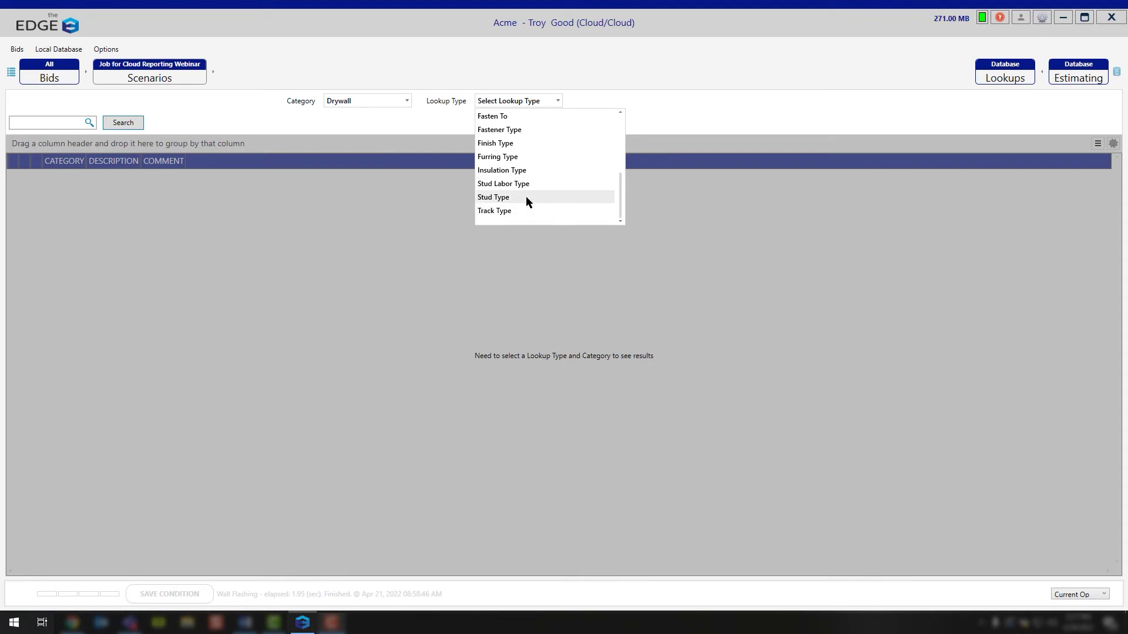
pyautogui.click(408, 105)
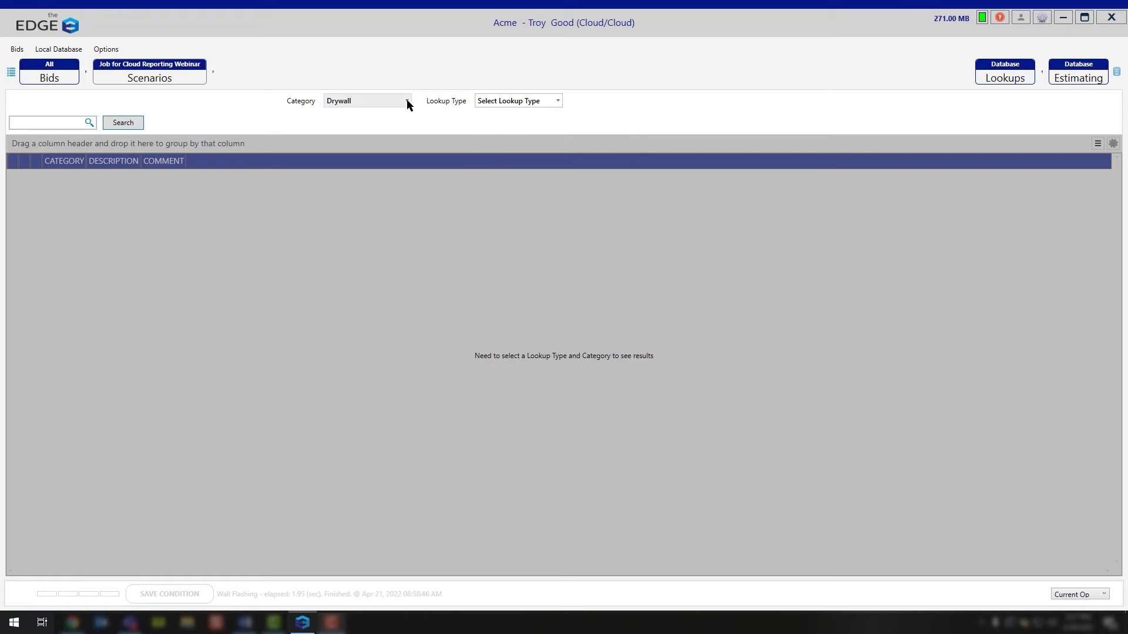
# Review the category list, leave Drywall selected, and return to the estimating database tables
pyautogui.click(408, 104)
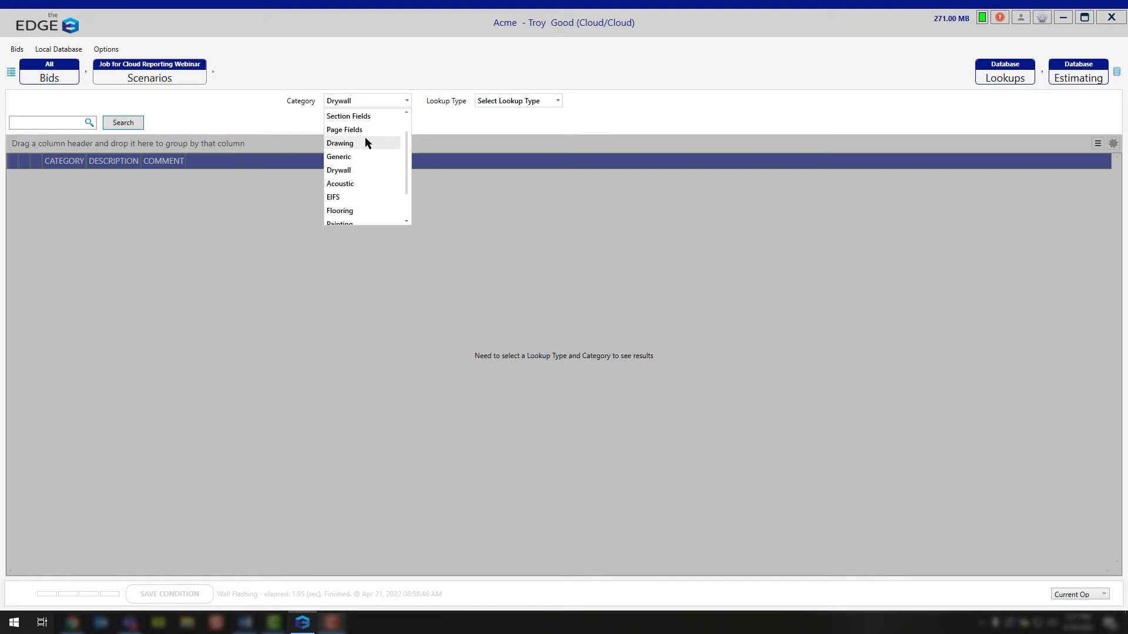
pyautogui.scroll(1, 380, 130)
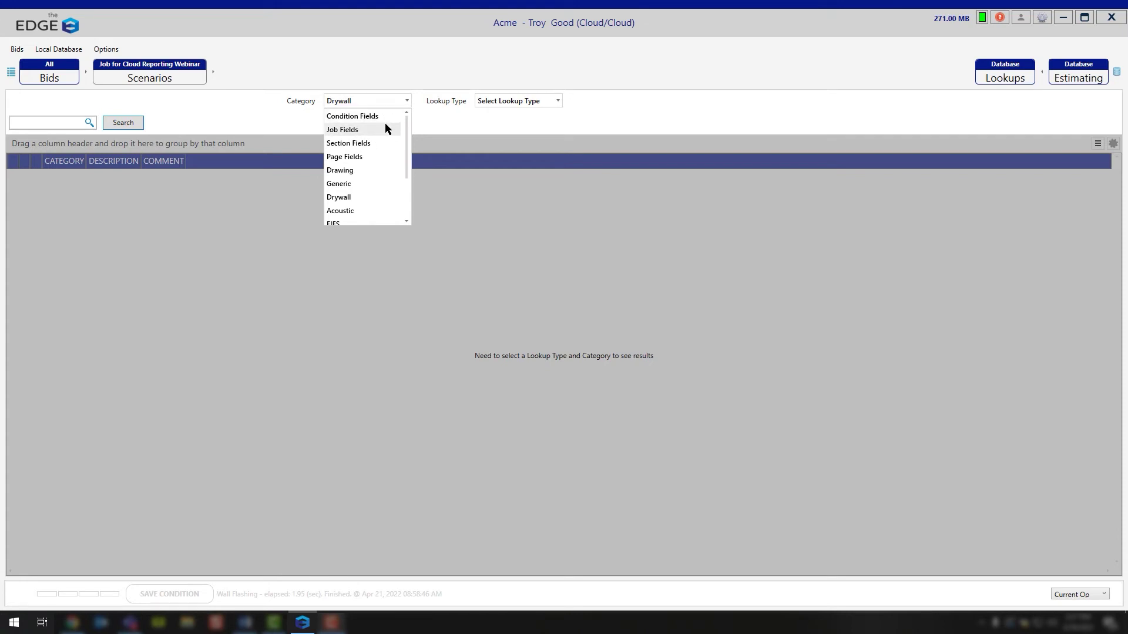
pyautogui.scroll(-2, 385, 124)
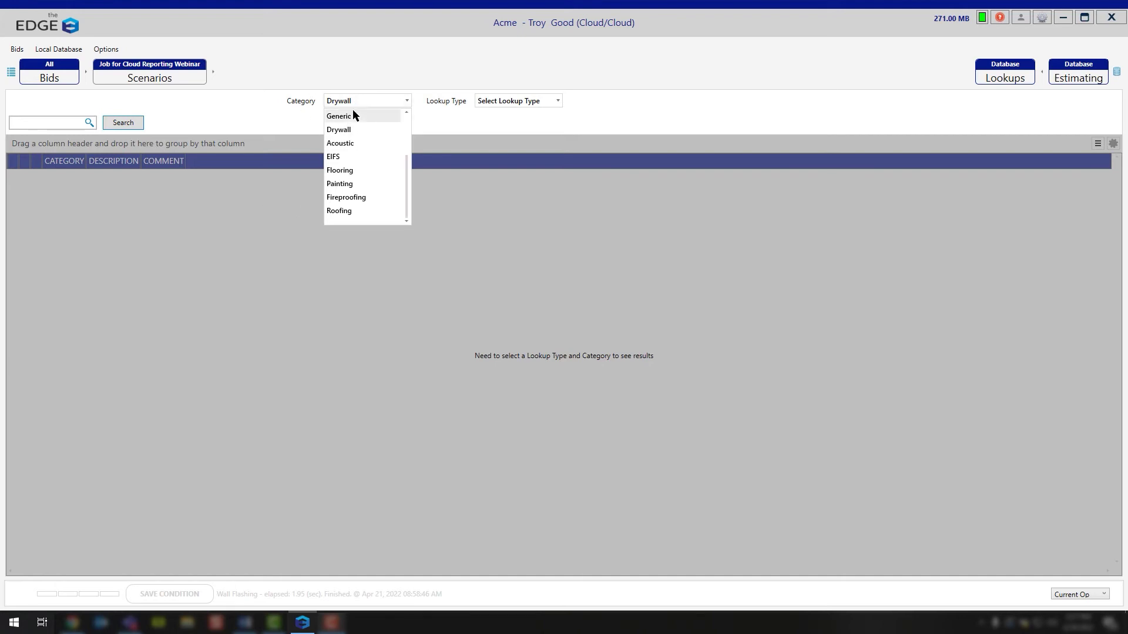
pyautogui.scroll(1, 349, 126)
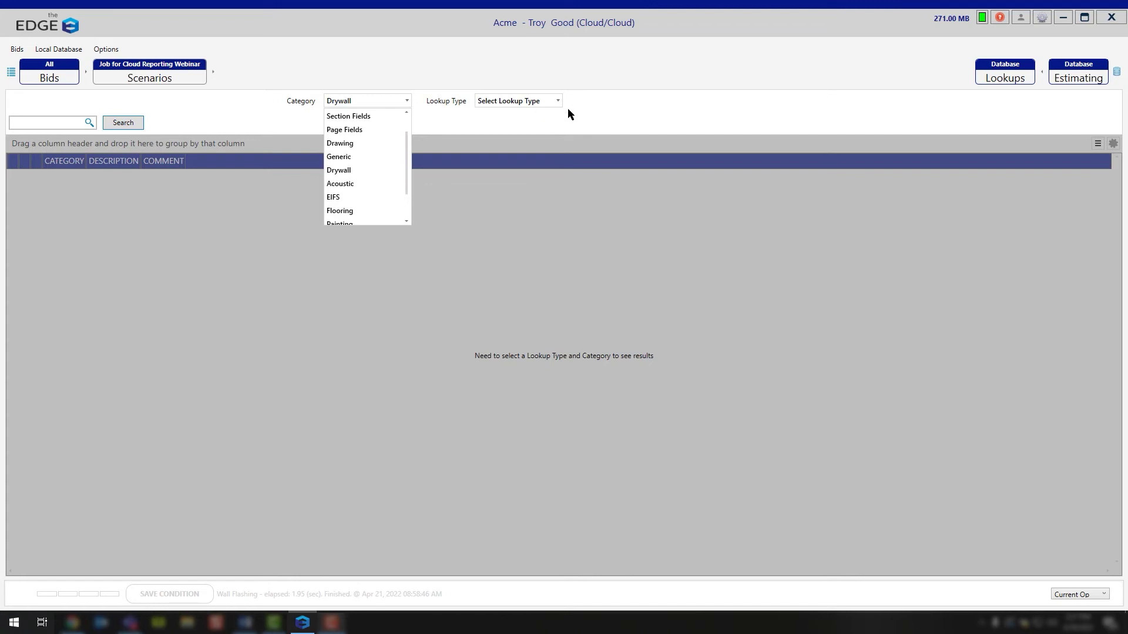
pyautogui.click(1070, 79)
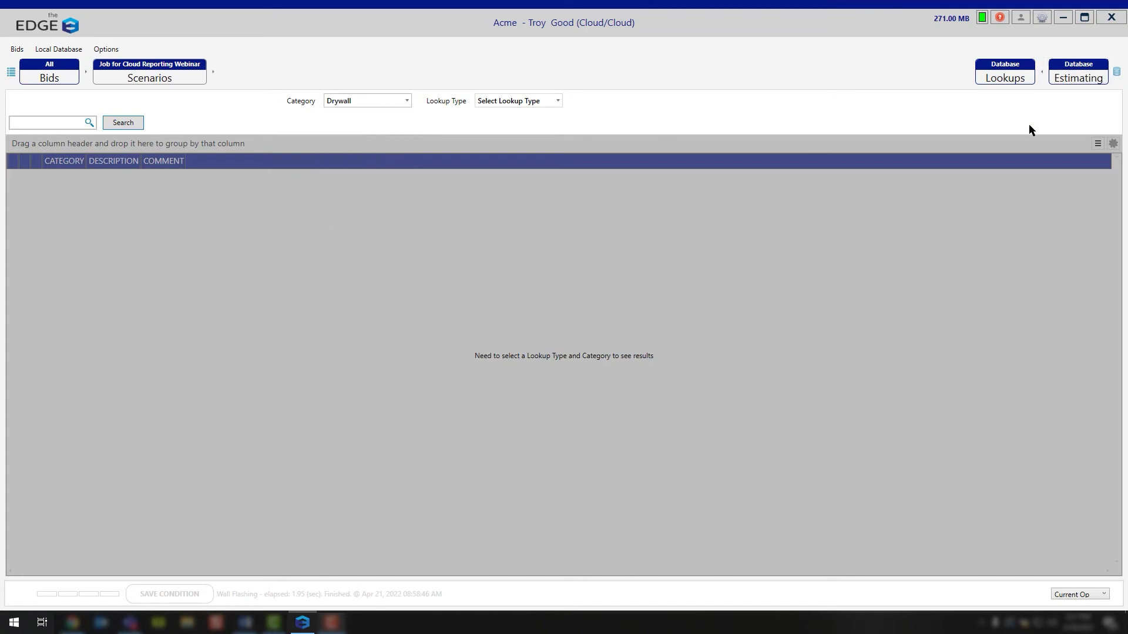
pyautogui.click(1077, 79)
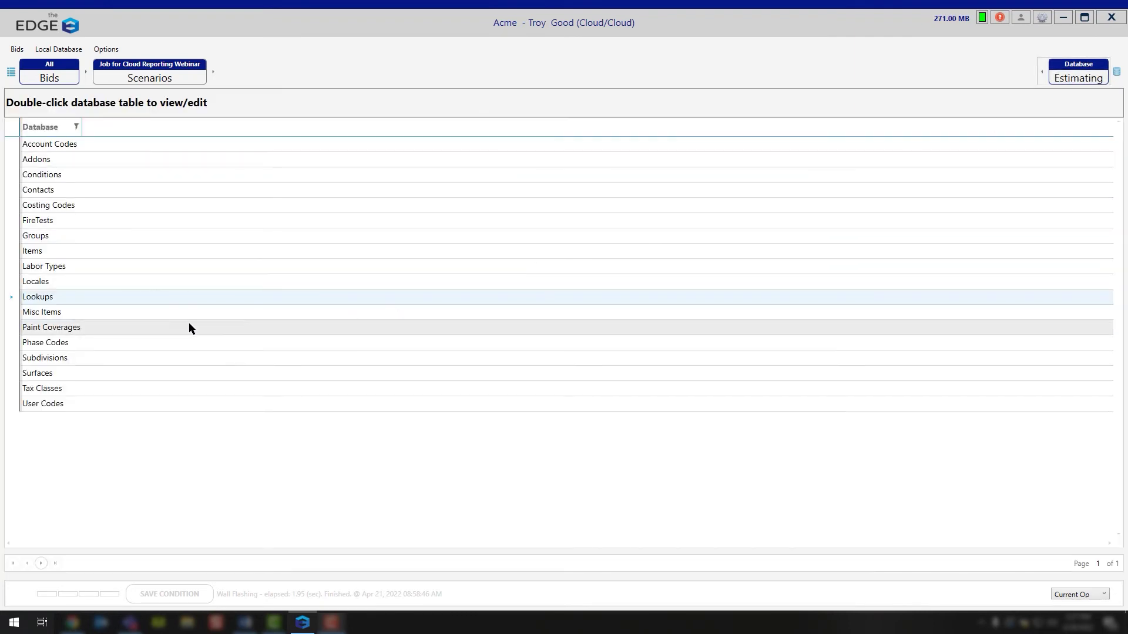
# Look over Misc Items, Paint Coverages and Phase Codes, then open the Subdivisions table
pyautogui.click(56, 317)
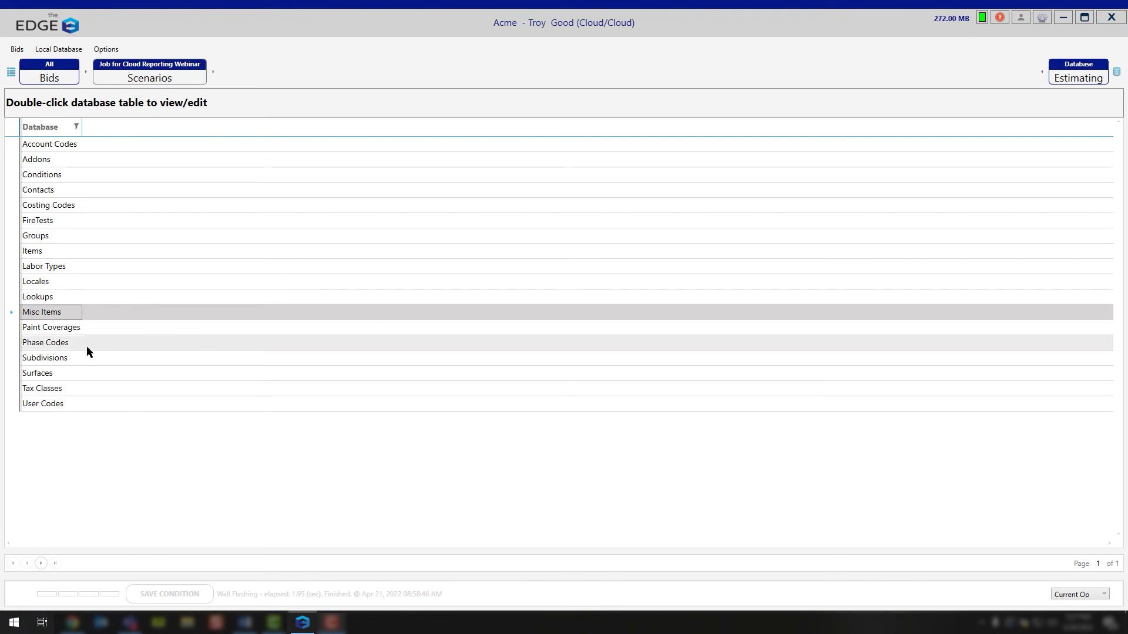
pyautogui.click(70, 328)
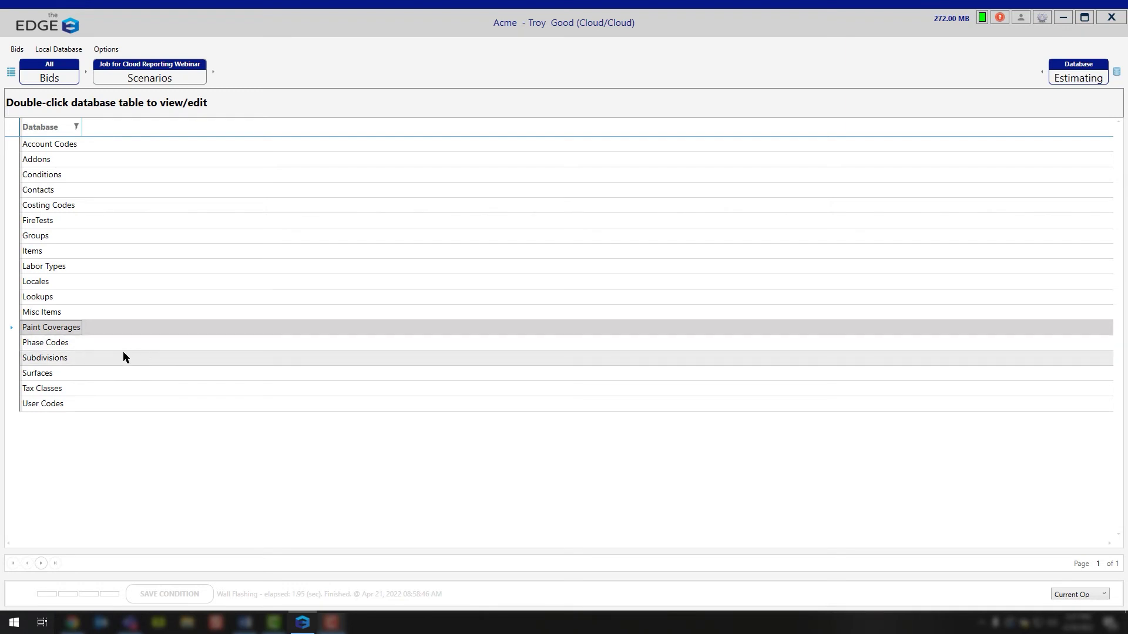
pyautogui.click(59, 346)
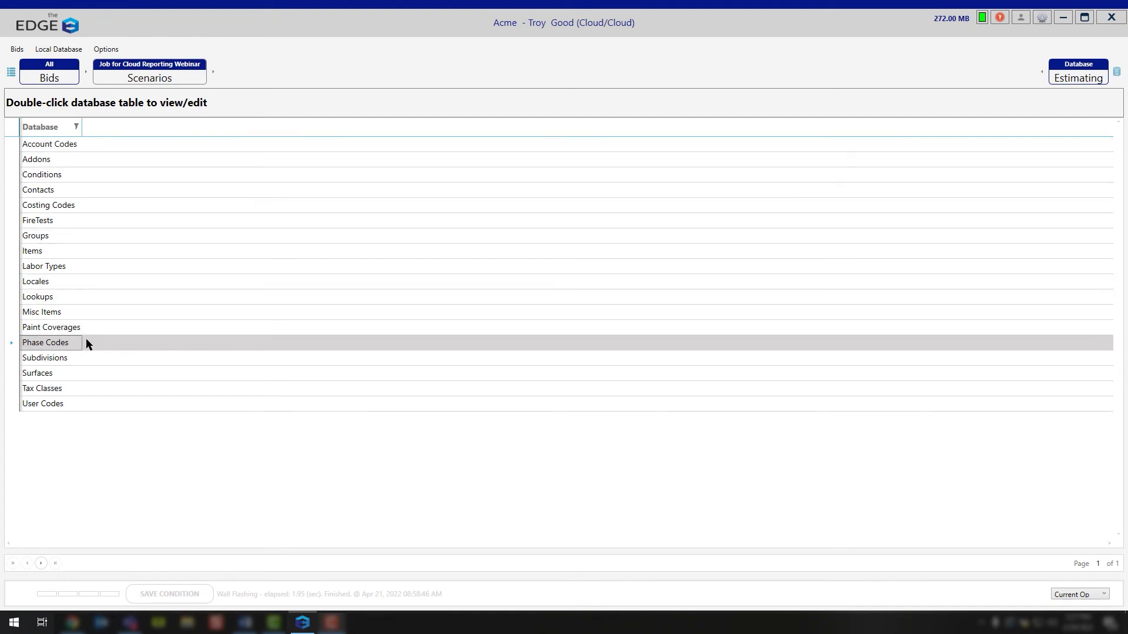
pyautogui.click(64, 347)
pyautogui.click(65, 360)
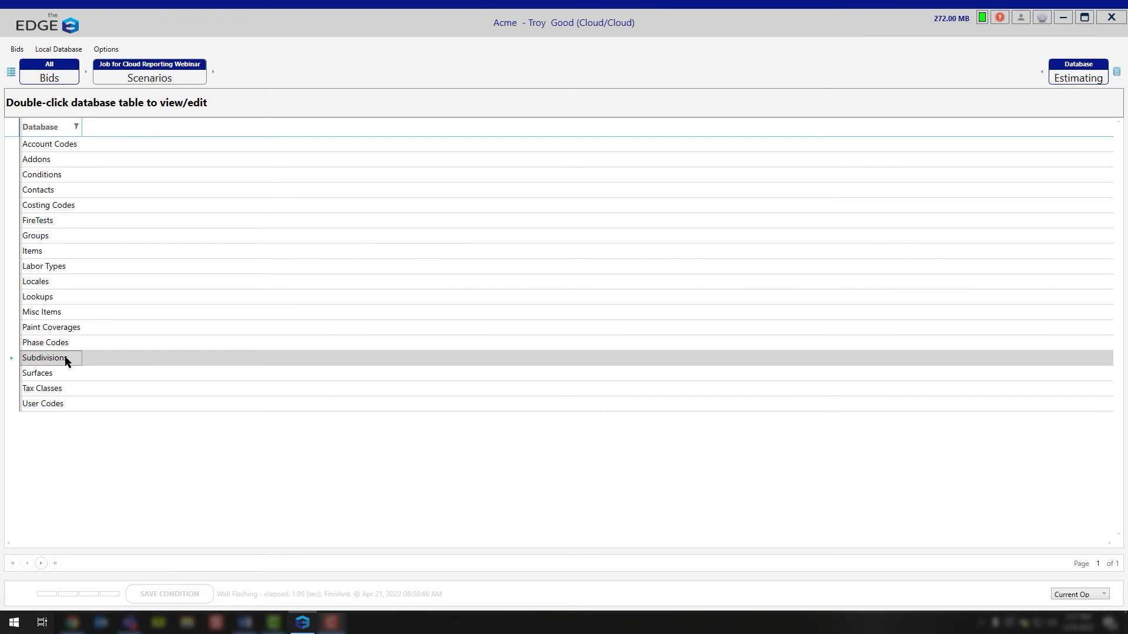
pyautogui.doubleClick(65, 359)
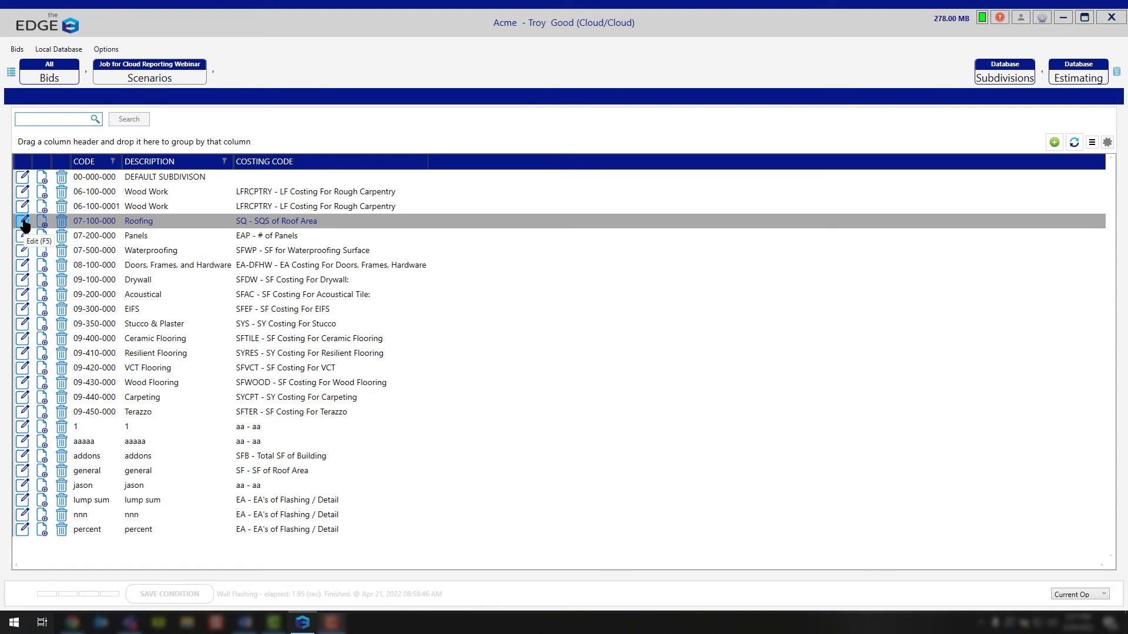
# Open the 07-100-000 Roofing subdivision in the Edit Subdivision dialog
pyautogui.doubleClick(143, 222)
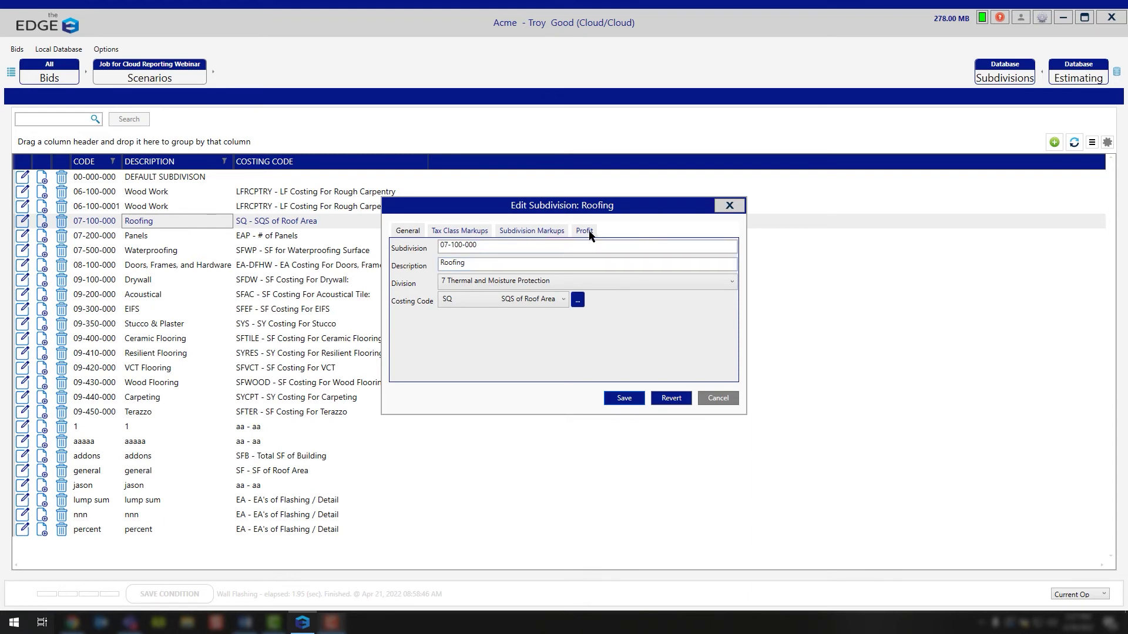
# Delete the Miami Dade Sales Tax markup from Roofing's Material tax class and view subdivision markups
pyautogui.click(472, 232)
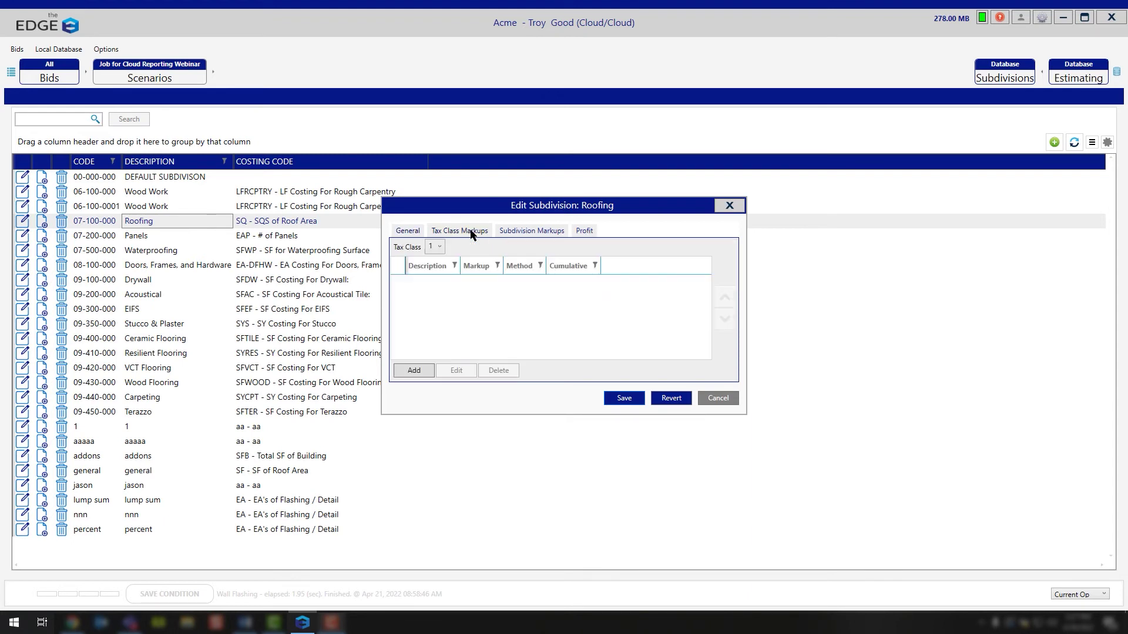
pyautogui.click(438, 246)
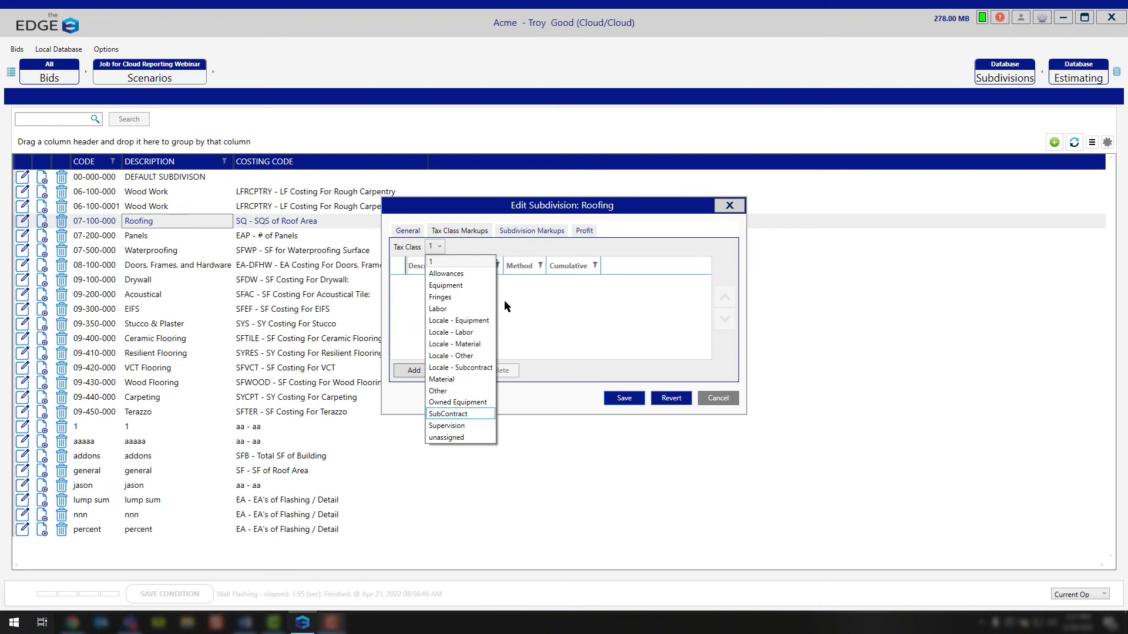
pyautogui.click(441, 379)
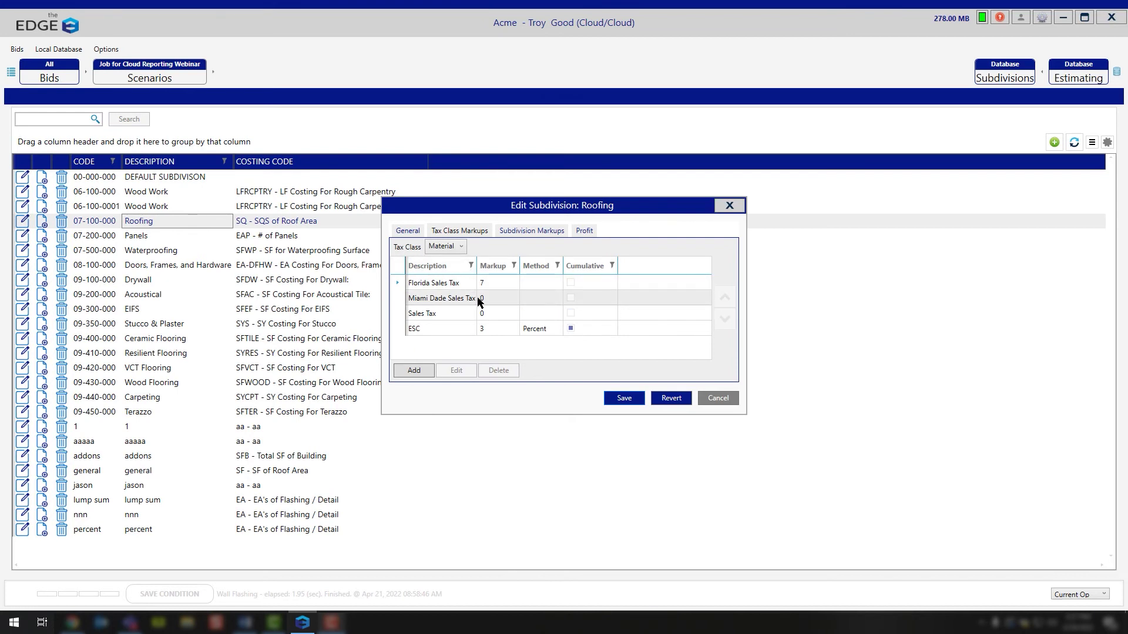
pyautogui.click(446, 299)
pyautogui.click(498, 370)
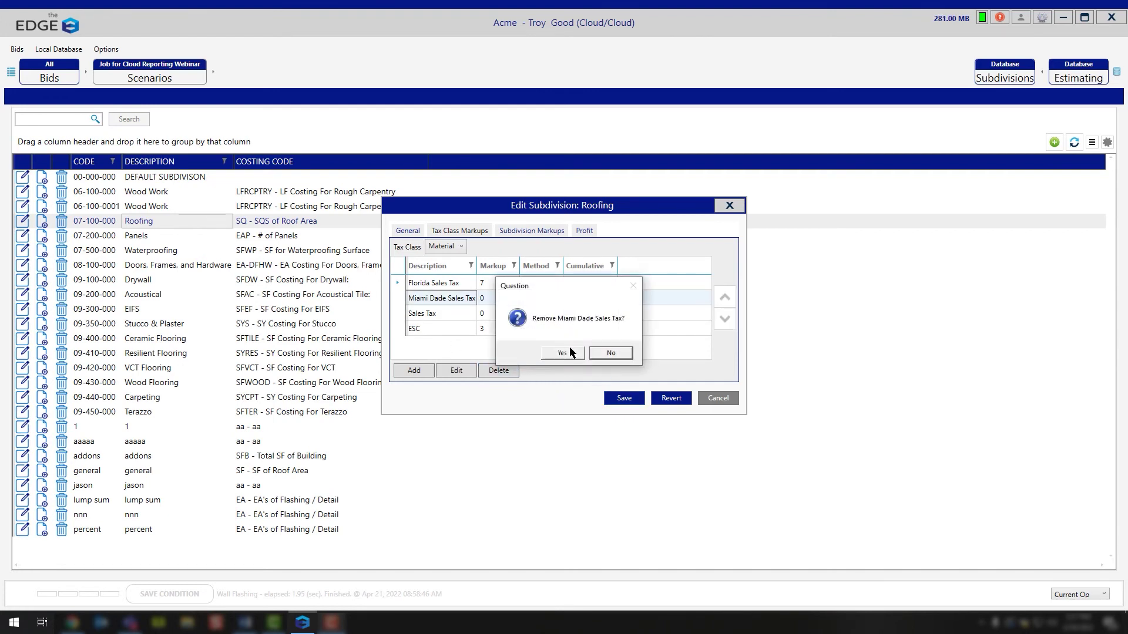
pyautogui.click(568, 352)
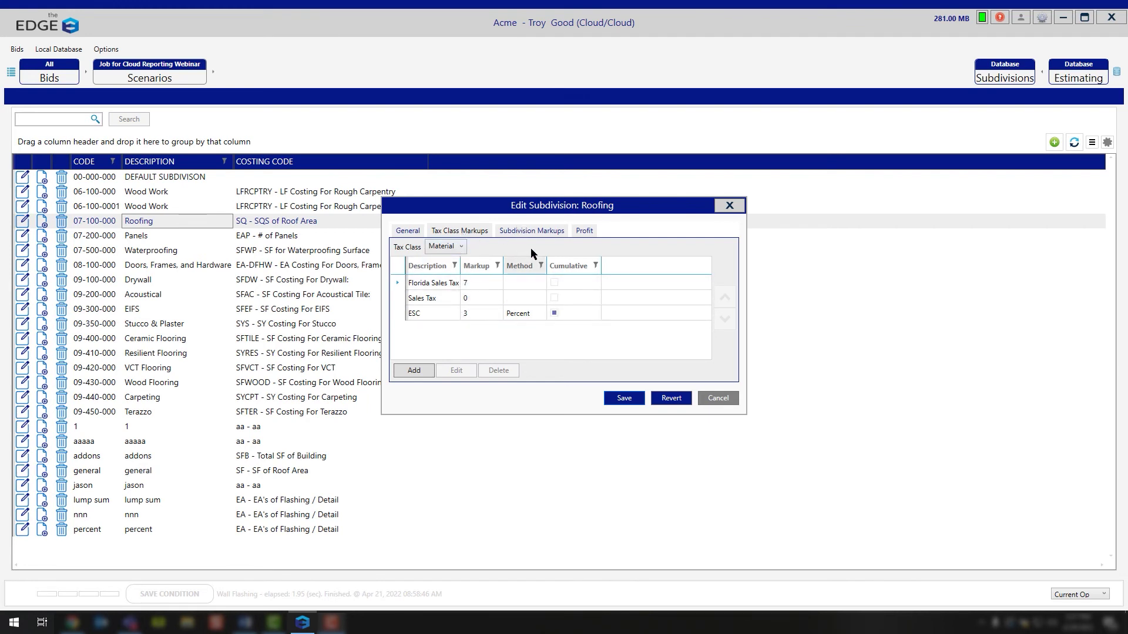
pyautogui.click(540, 231)
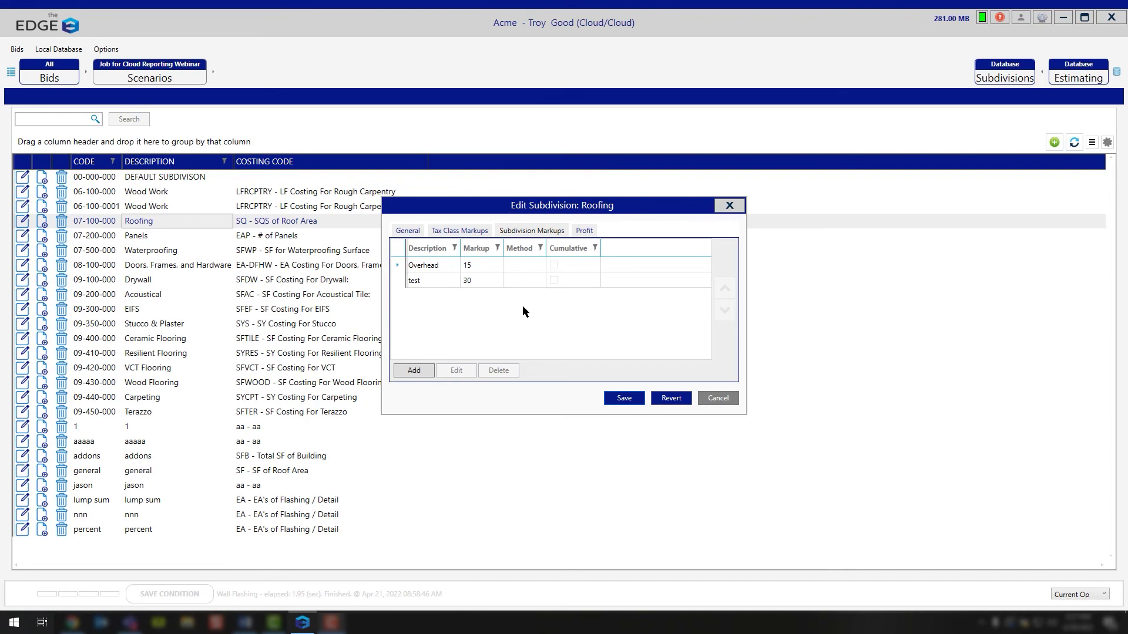
# Save the Overhead markup at 15.00 and reopen the Roofing subdivision editor
pyautogui.doubleClick(439, 268)
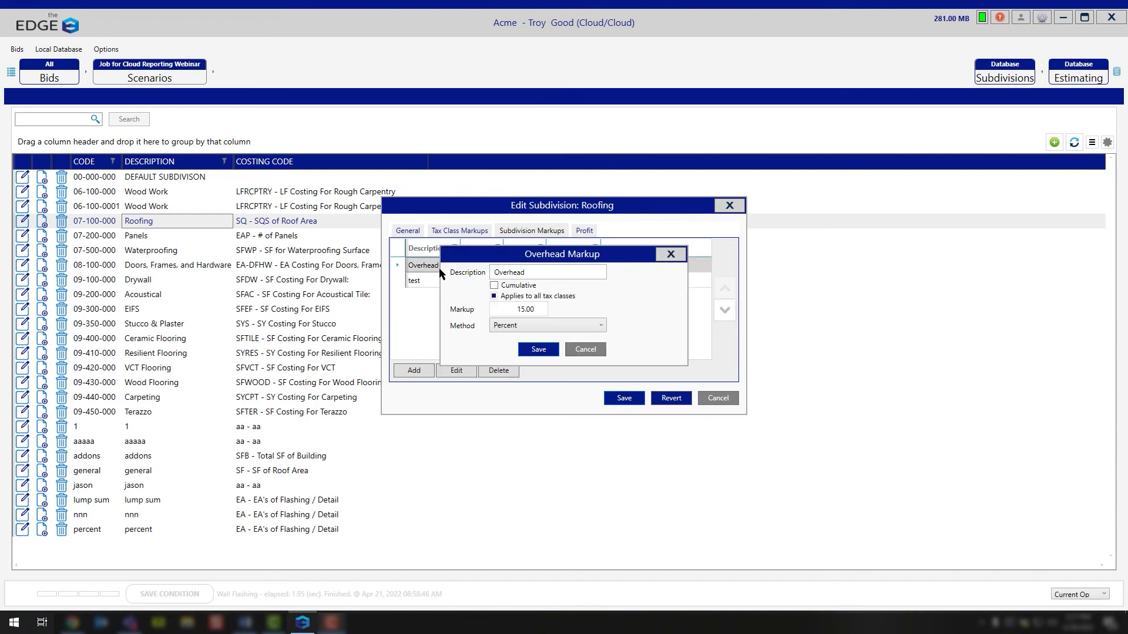
pyautogui.click(511, 309)
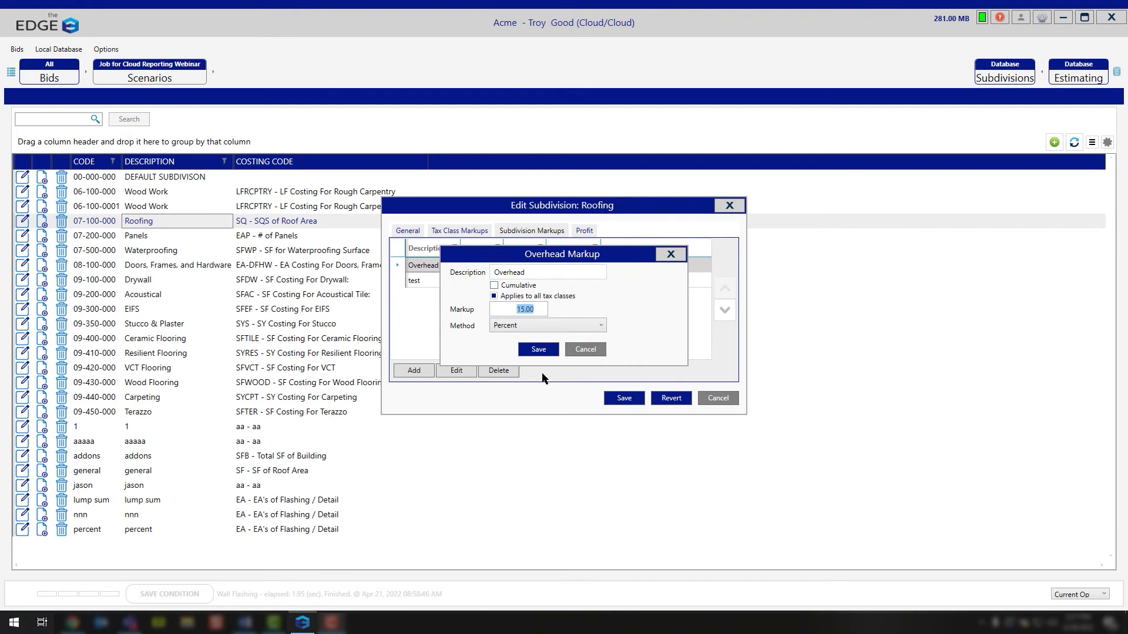
pyautogui.click(540, 353)
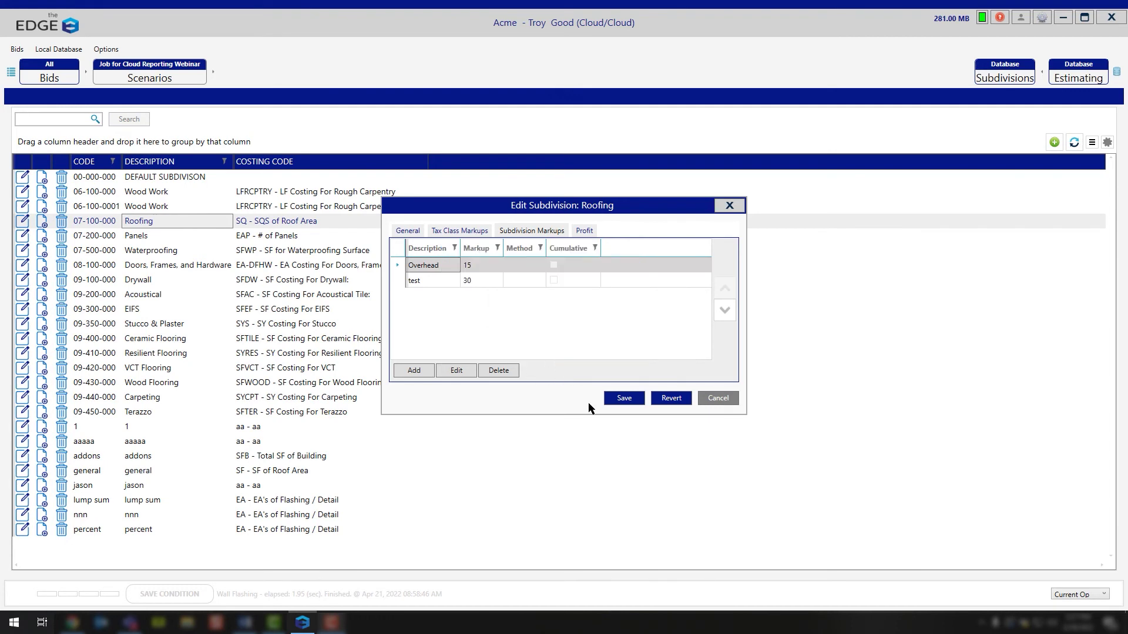
pyautogui.press('Return')
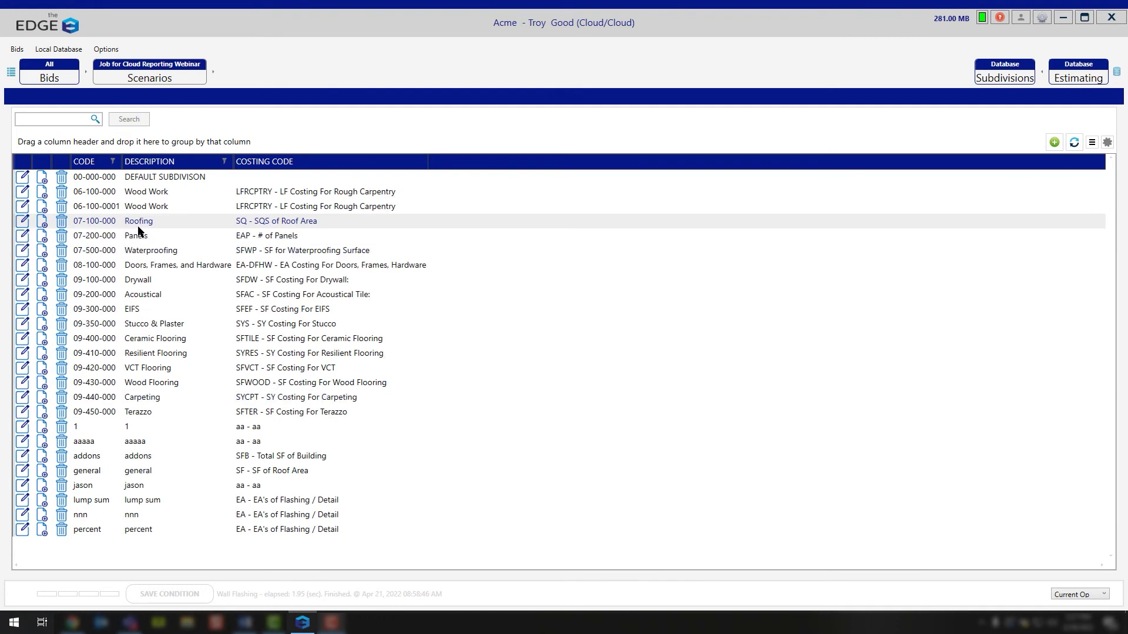
pyautogui.click(22, 223)
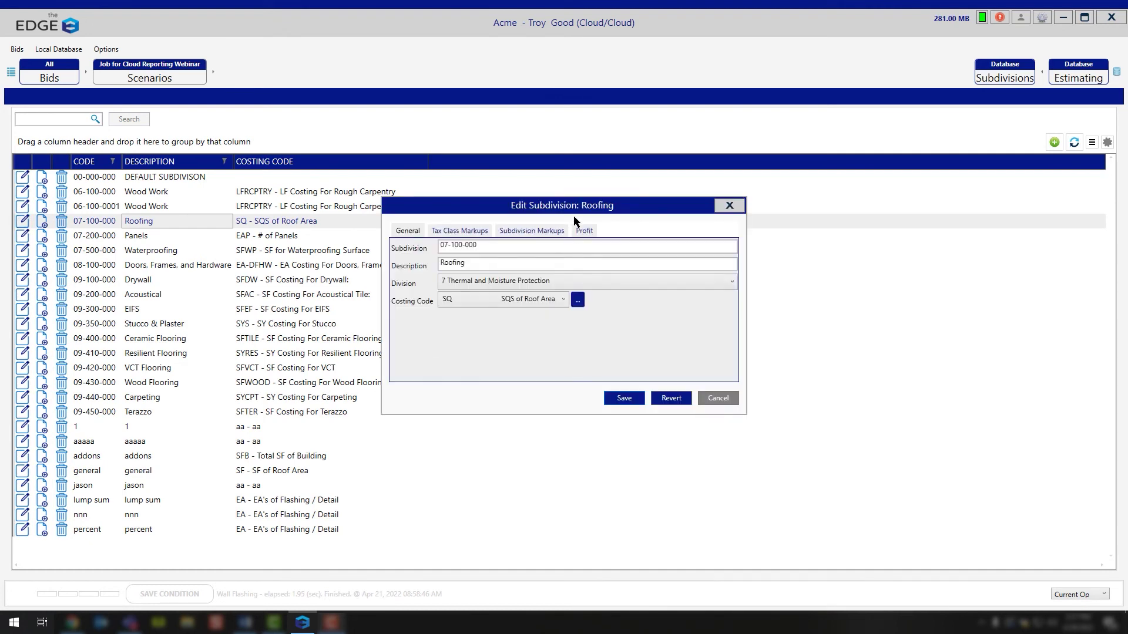
# Apply Roofing's 0.00 profit to all tax classes with Percent display method and save
pyautogui.click(584, 231)
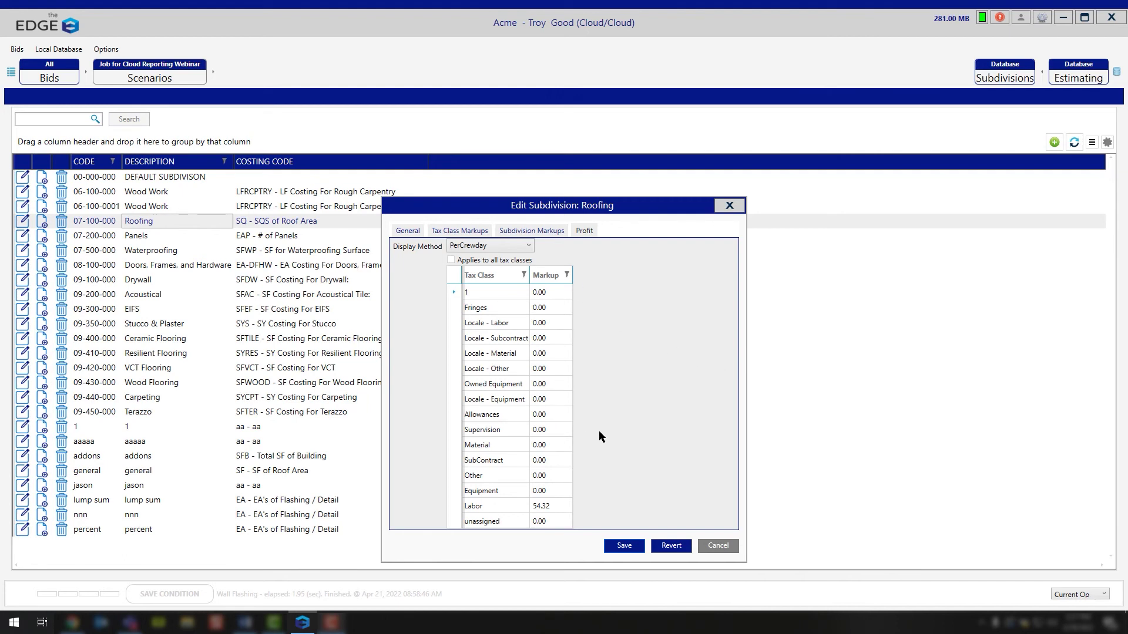
pyautogui.click(451, 259)
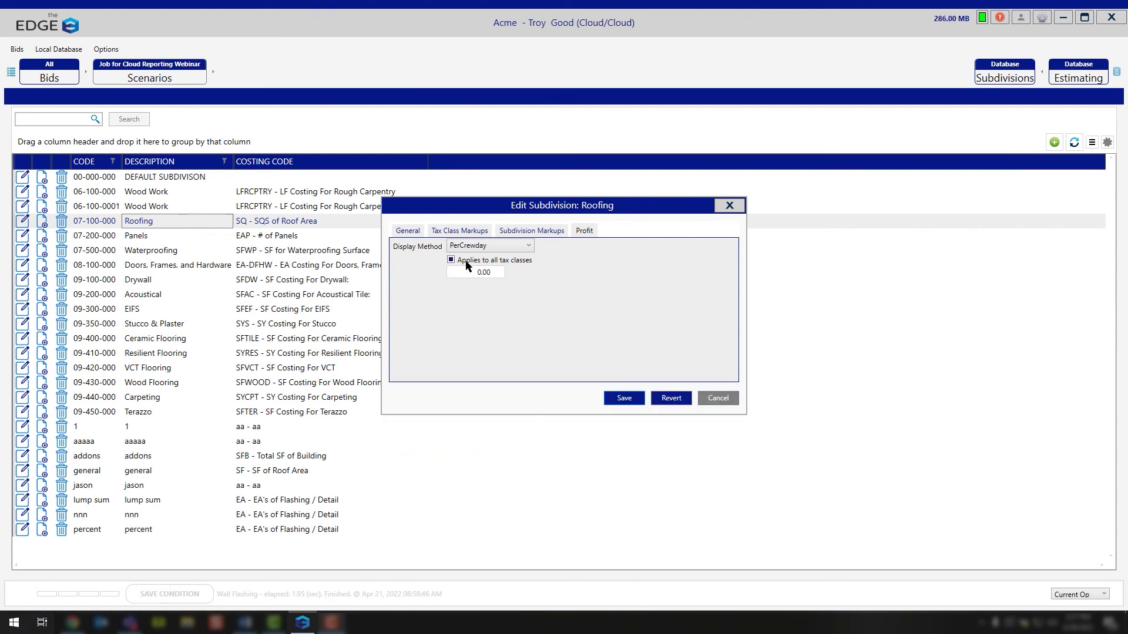
pyautogui.click(526, 248)
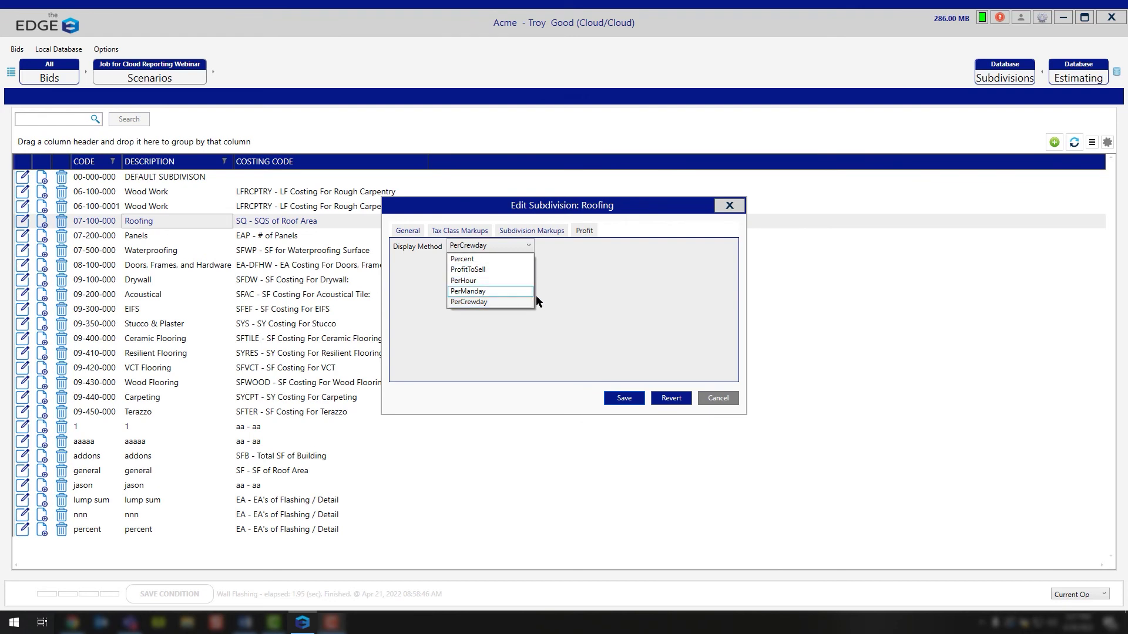
pyautogui.click(462, 259)
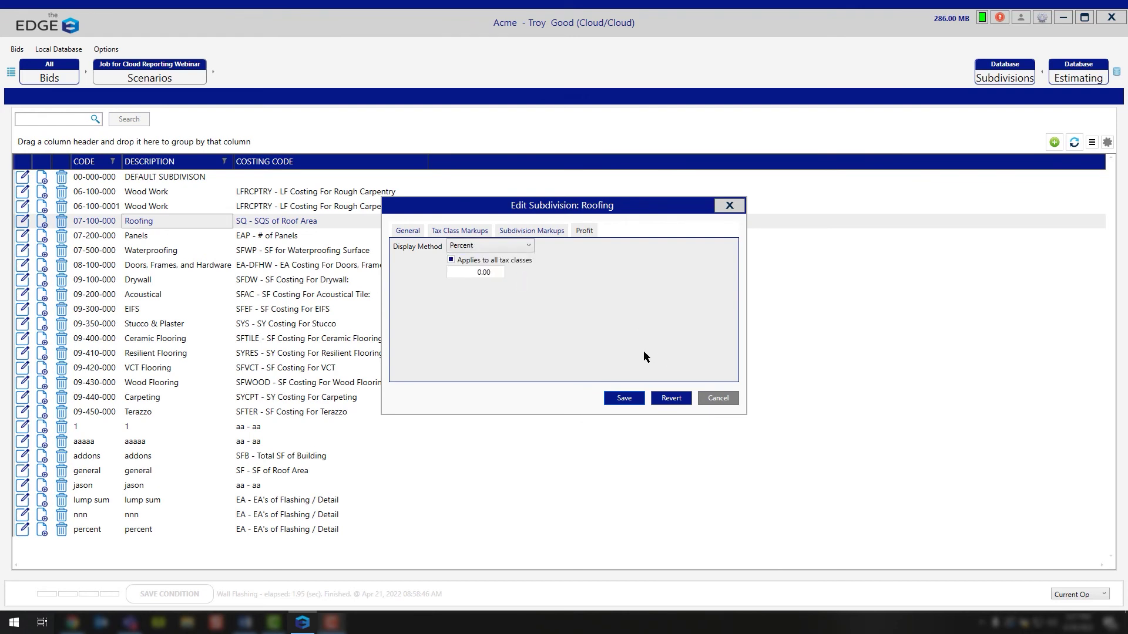
pyautogui.click(632, 396)
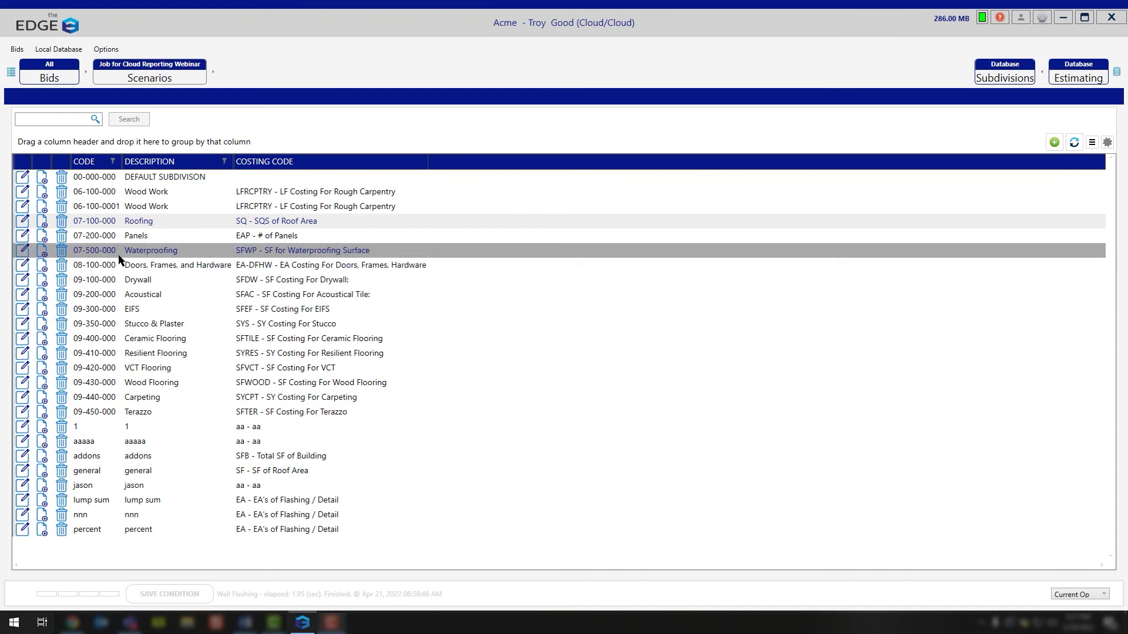
# Go back to the database tables, view the Tax Classes table, then return to the list
pyautogui.click(1066, 77)
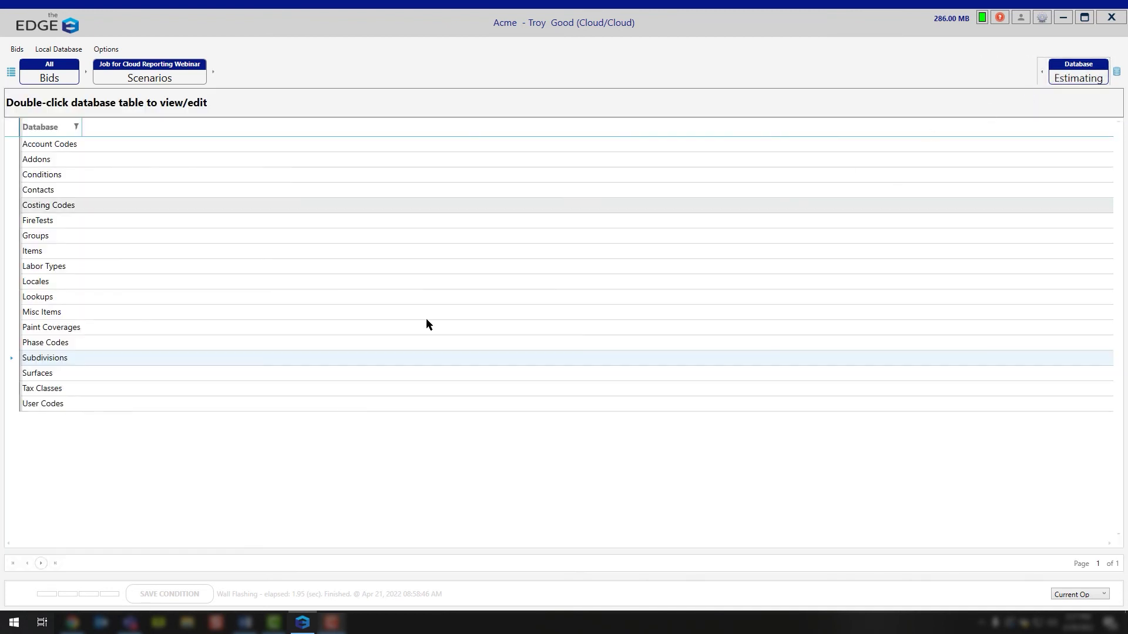
pyautogui.click(46, 378)
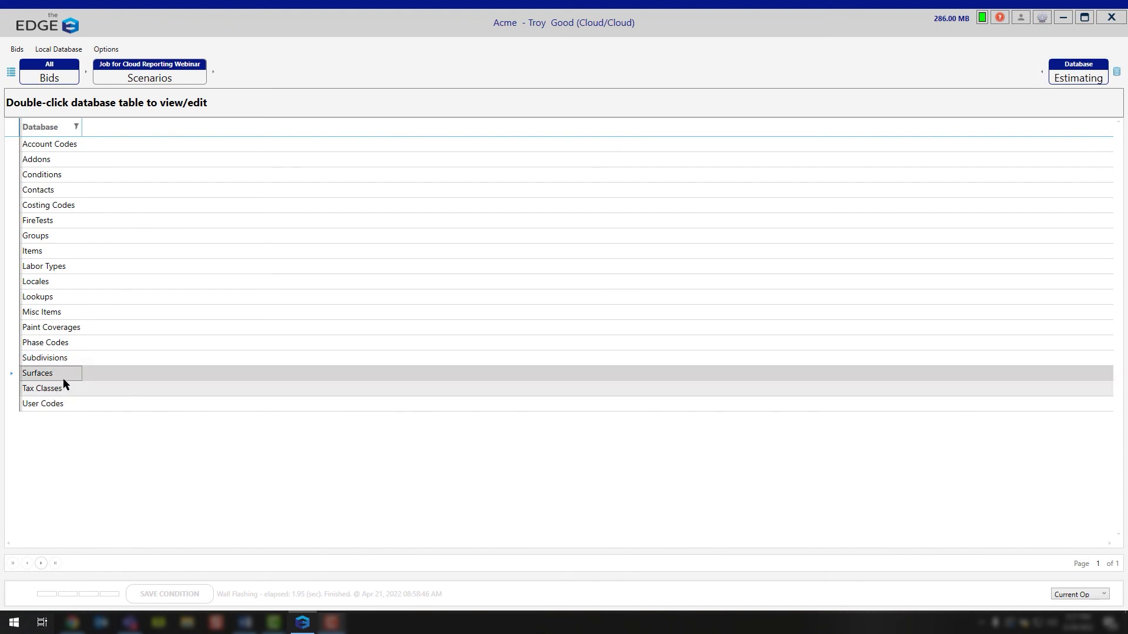
pyautogui.click(52, 392)
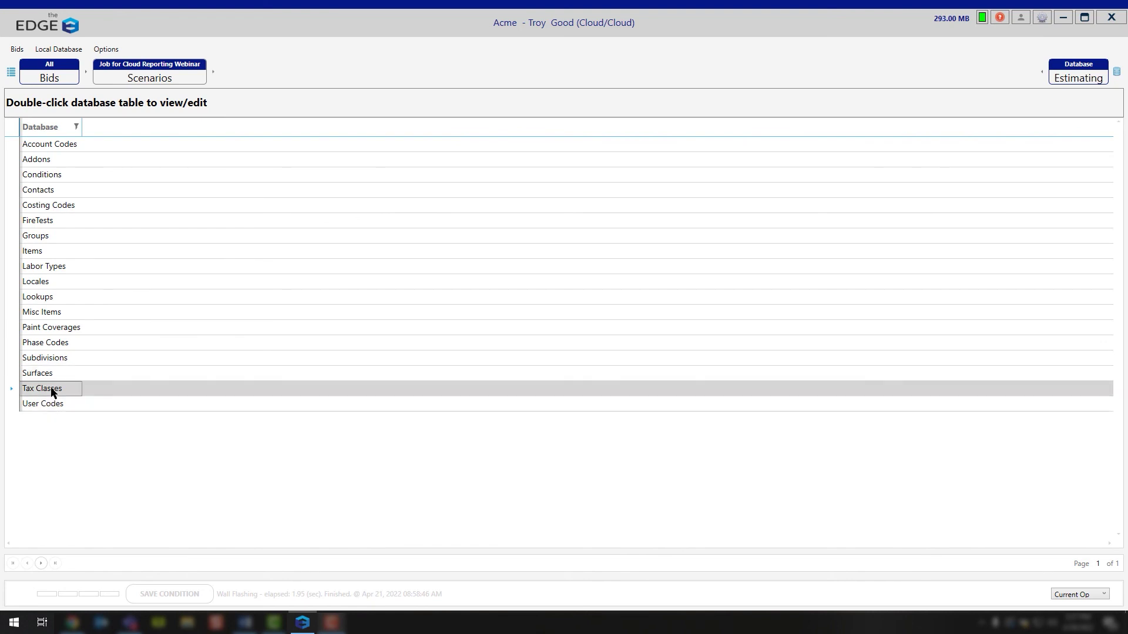
pyautogui.doubleClick(46, 391)
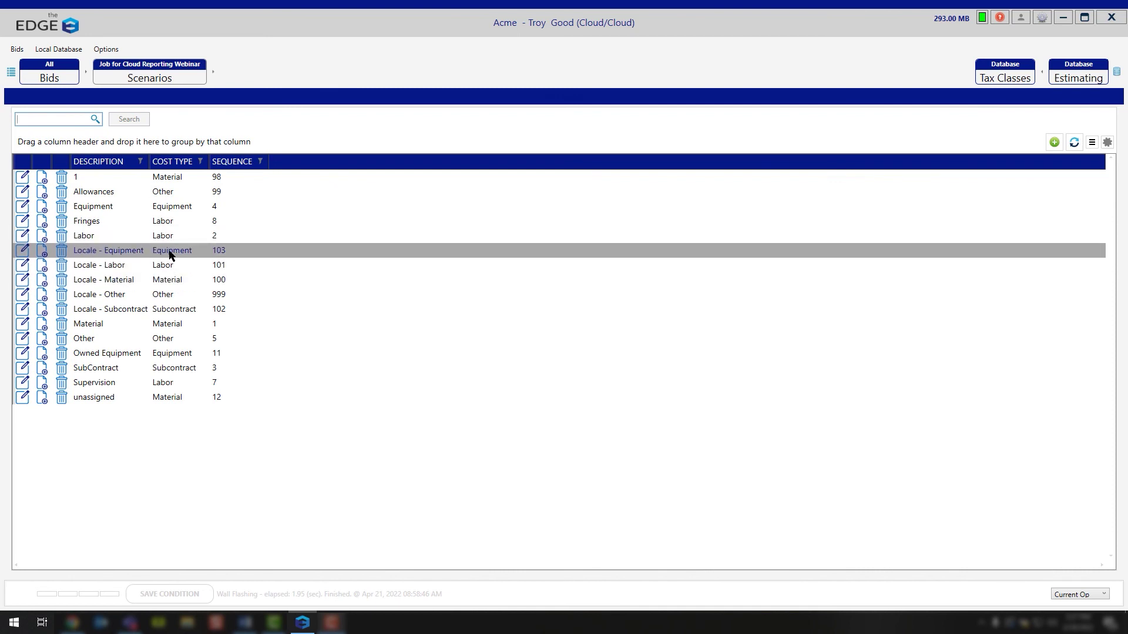
pyautogui.click(1079, 75)
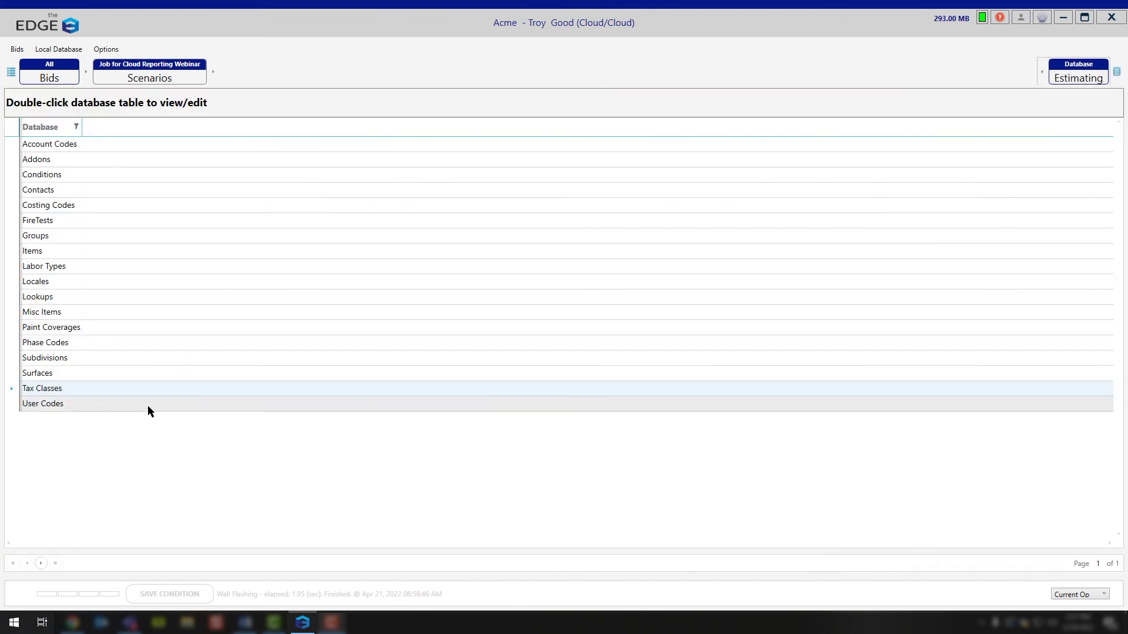
# Open the User Codes table and edit the Roofing Labor code 07-100-230
pyautogui.click(42, 406)
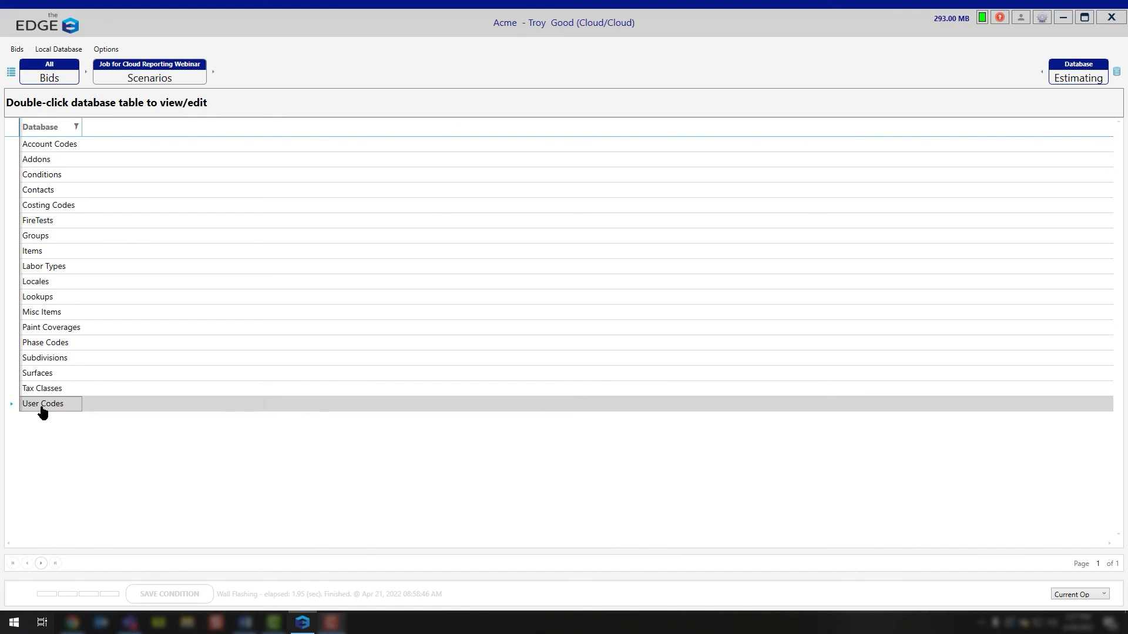
pyautogui.doubleClick(41, 410)
pyautogui.scroll(-3, 311, 297)
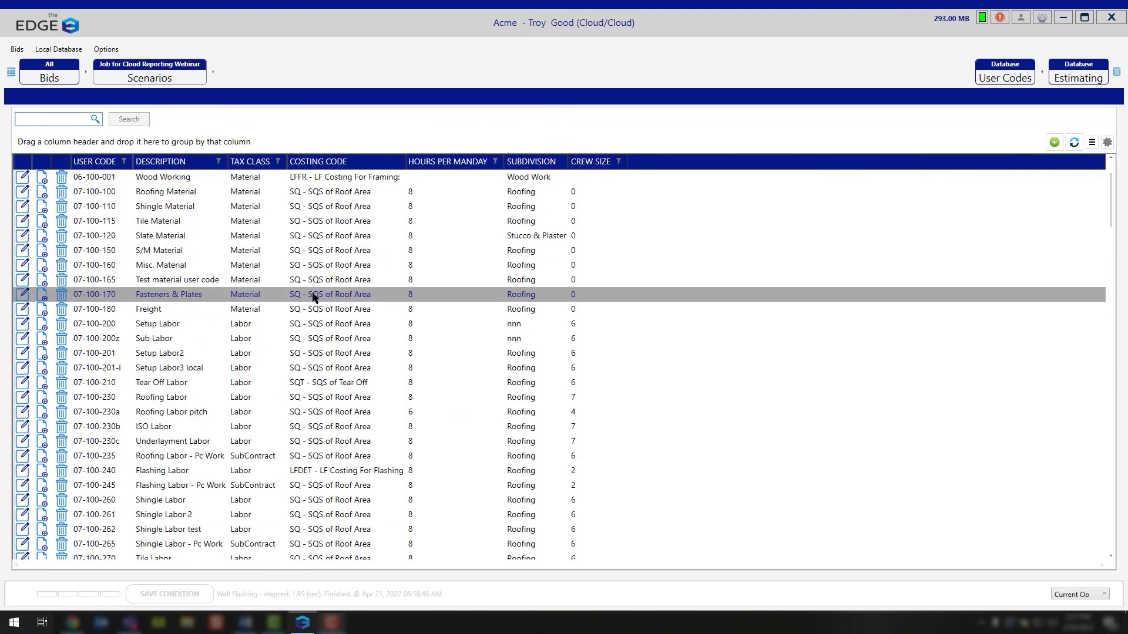
pyautogui.scroll(1, 311, 297)
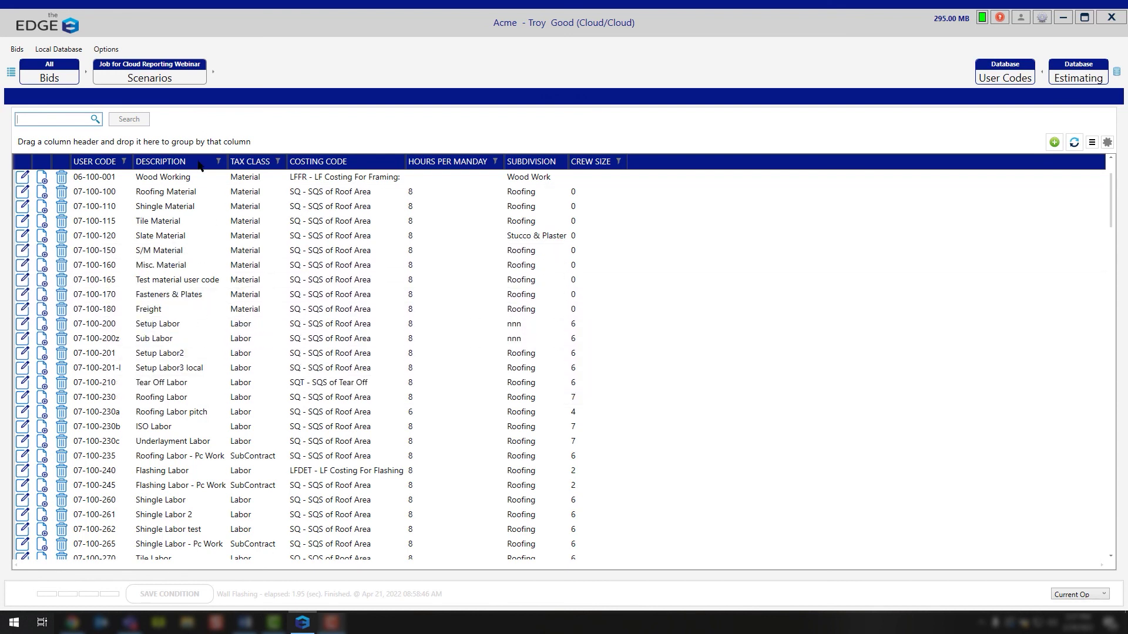
pyautogui.click(23, 399)
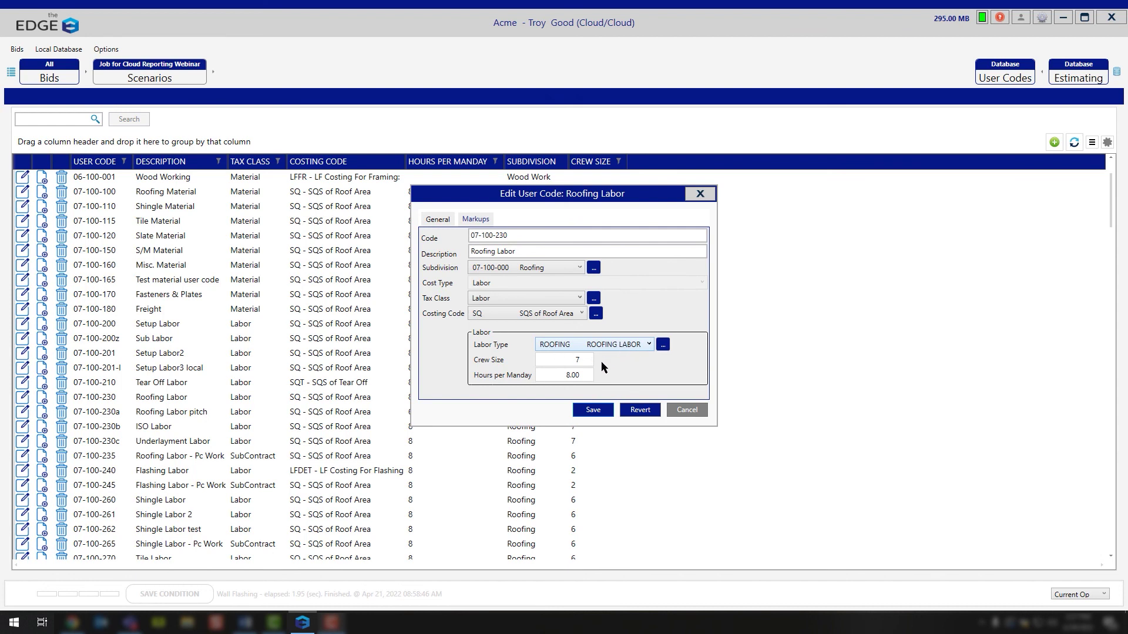
# Re-enter Roofing Labor's crew size as 7 and move to the hours per manday field
pyautogui.click(578, 360)
pyautogui.press('BackSpace')
pyautogui.write('7')
pyautogui.doubleClick(551, 360)
pyautogui.click(555, 378)
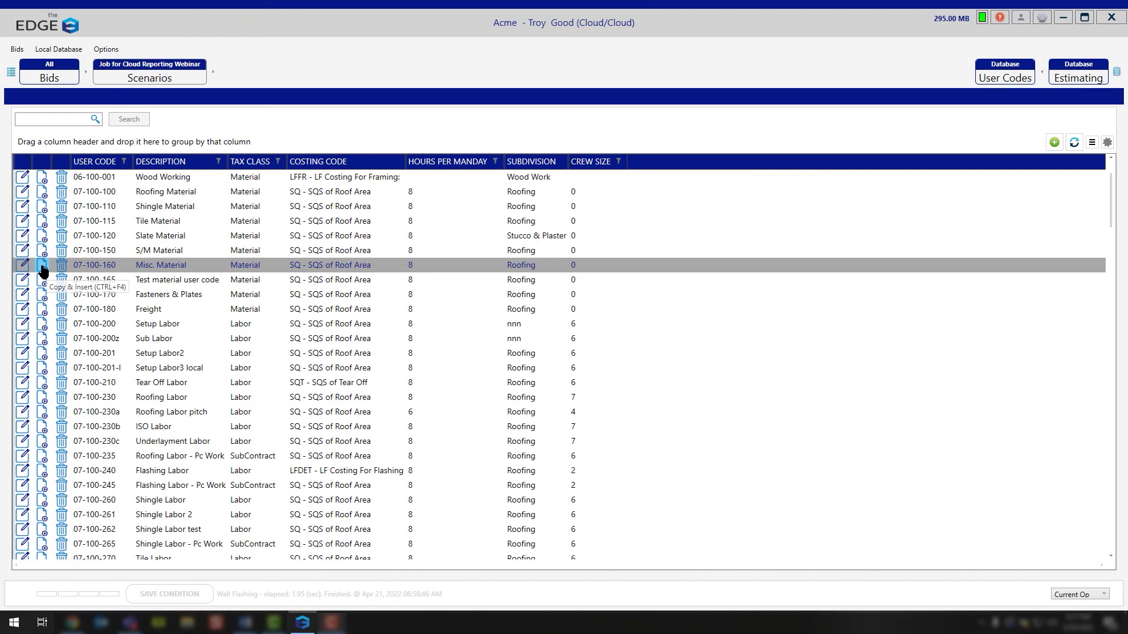
# Go back from User Codes to the estimating database table list via the Estimating breadcrumb
pyautogui.click(1079, 78)
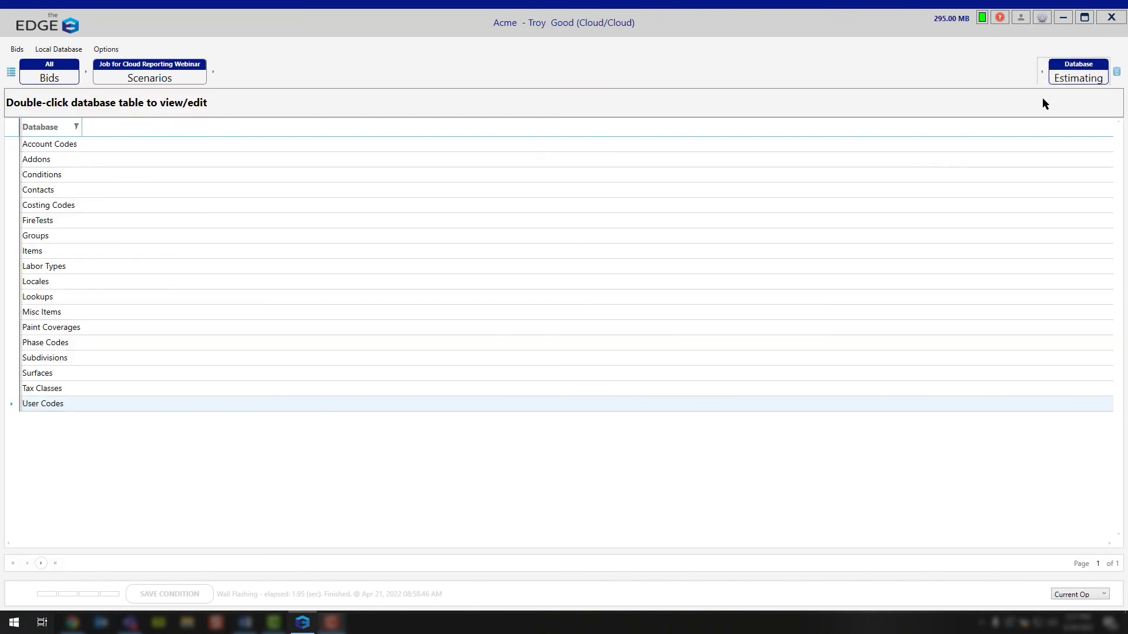